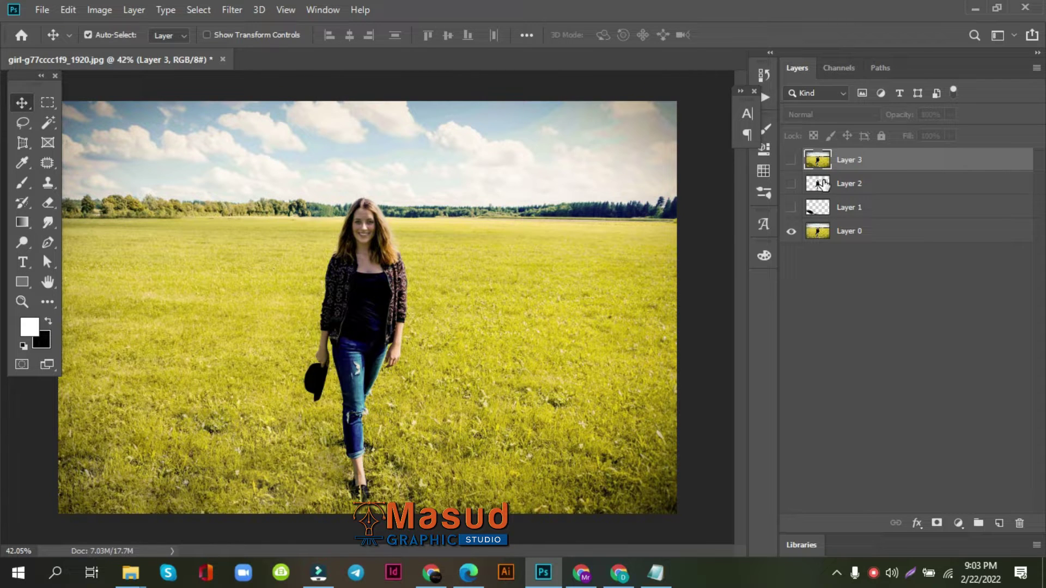
Step: Show the finished shadow layer, zoom in to inspect it, then hide it again
scroll(441, 276, "up", 2)
scroll(349, 273, "down", 2)
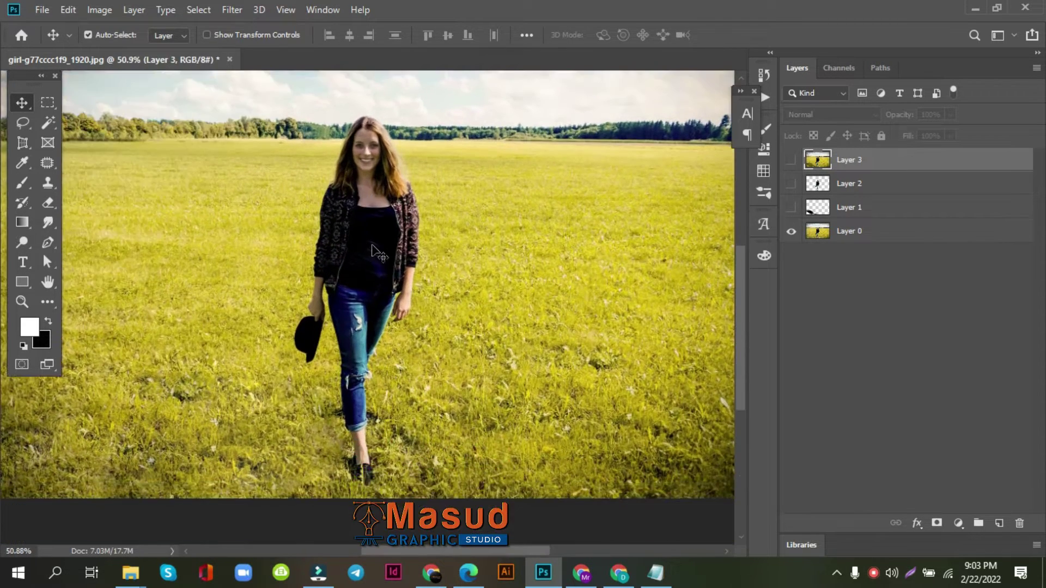
scroll(375, 251, "down", 2)
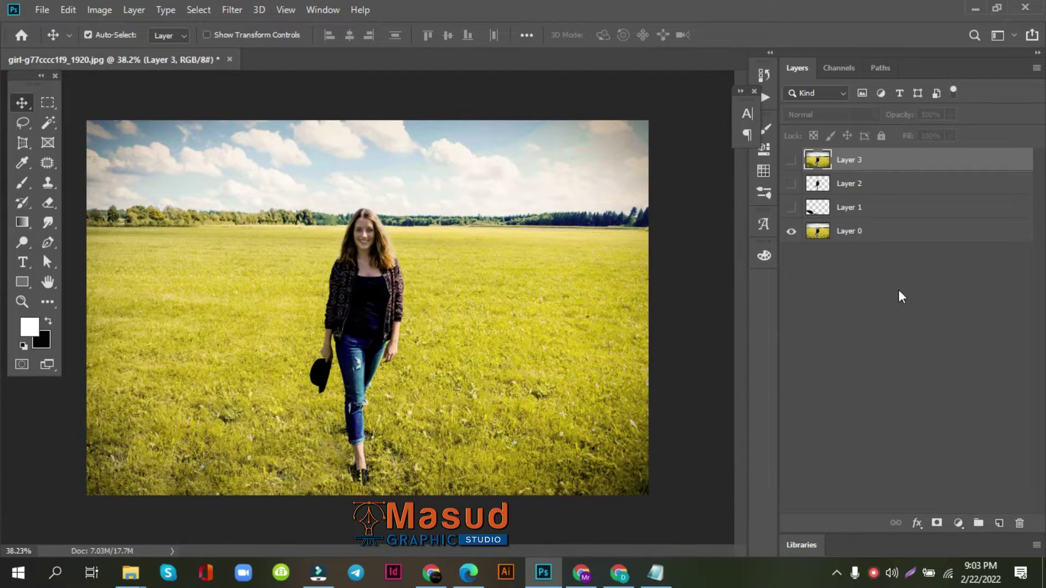
scroll(334, 470, "up", 1)
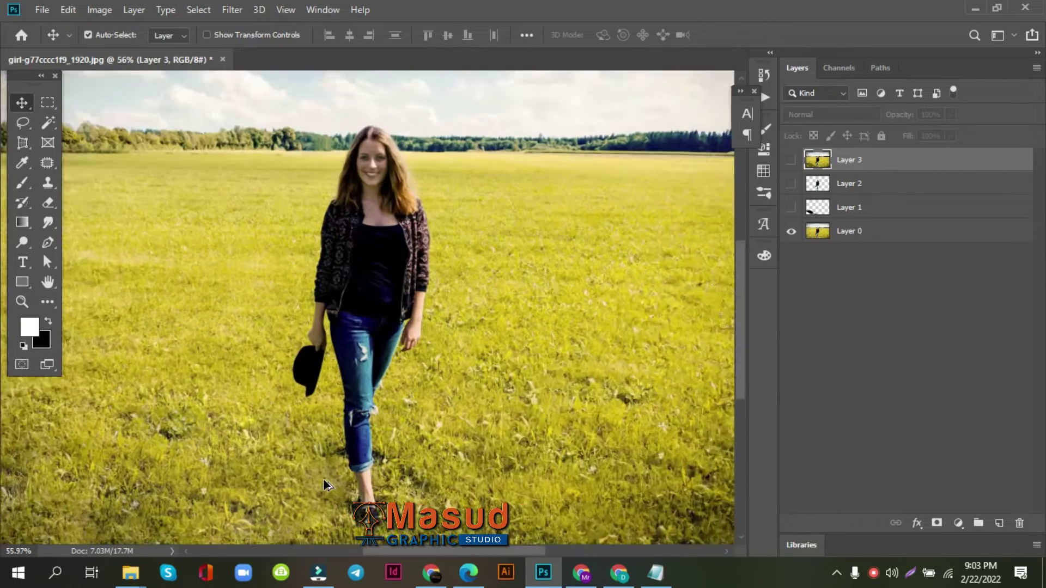
scroll(330, 483, "up", 1)
scroll(325, 484, "down", 2)
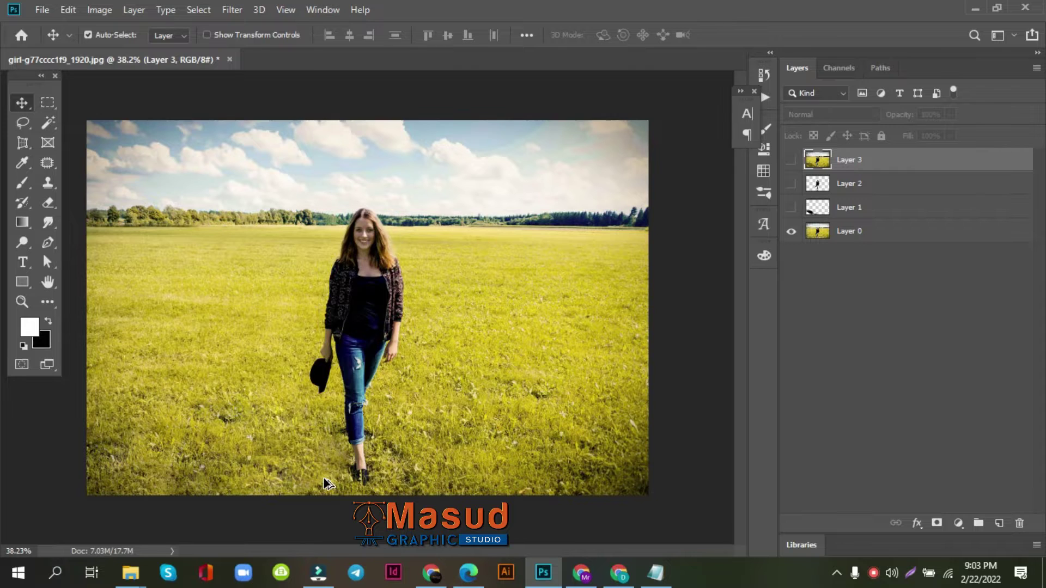
scroll(325, 483, "up", 1)
scroll(326, 484, "up", 1)
scroll(327, 484, "down", 2)
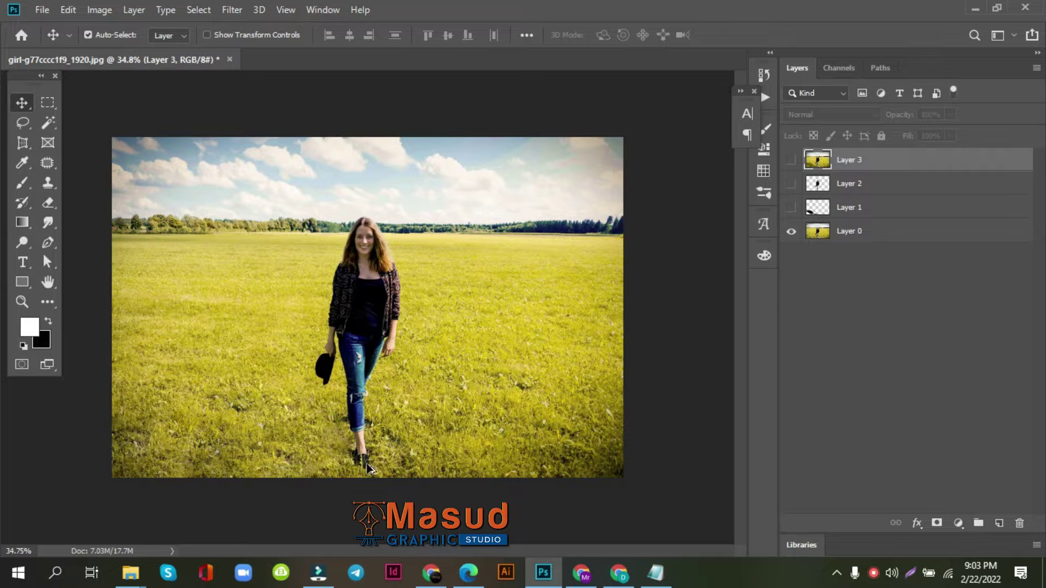
left_click(791, 161)
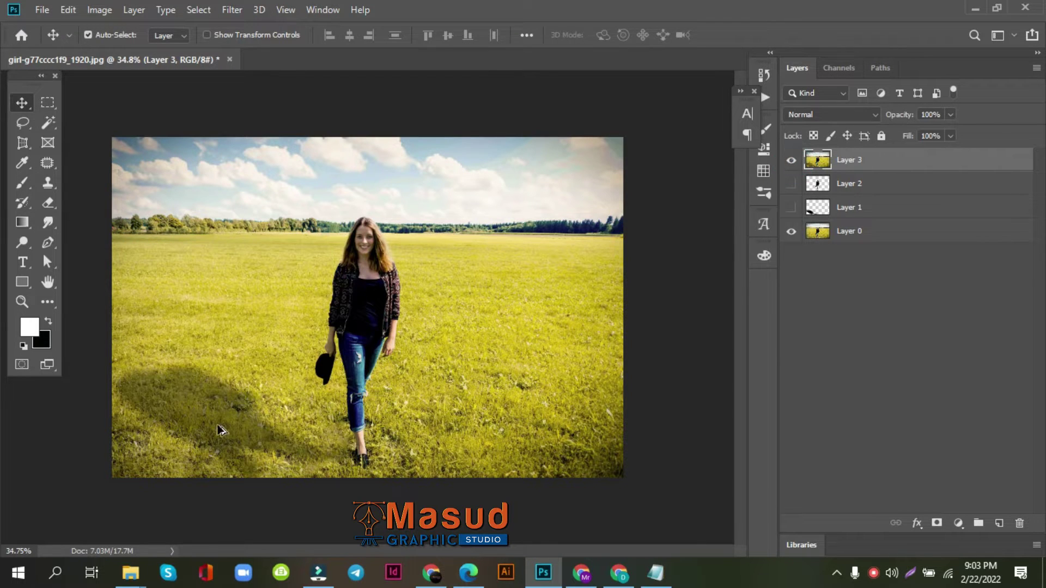
scroll(219, 425, "up", 1)
scroll(218, 422, "down", 2)
scroll(546, 402, "up", 1)
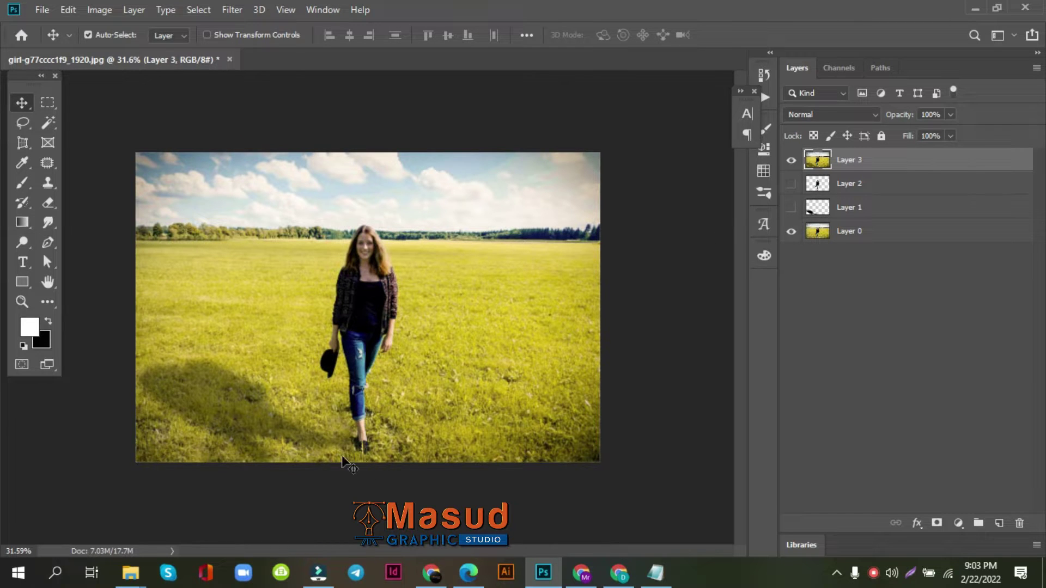
scroll(201, 435, "up", 2)
scroll(201, 435, "down", 2)
scroll(158, 470, "up", 3)
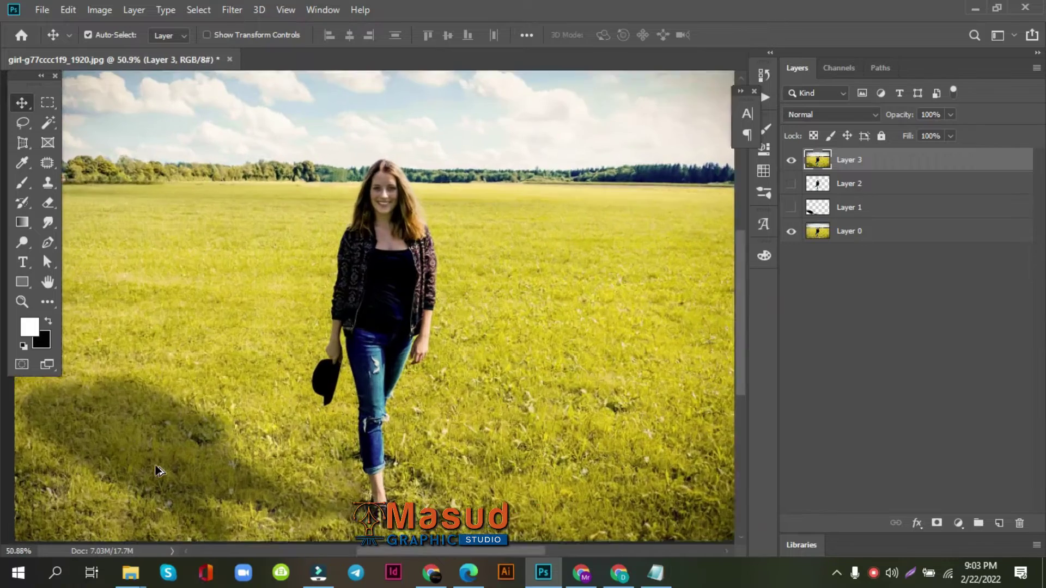
scroll(158, 470, "down", 2)
key("ctrl+plus")
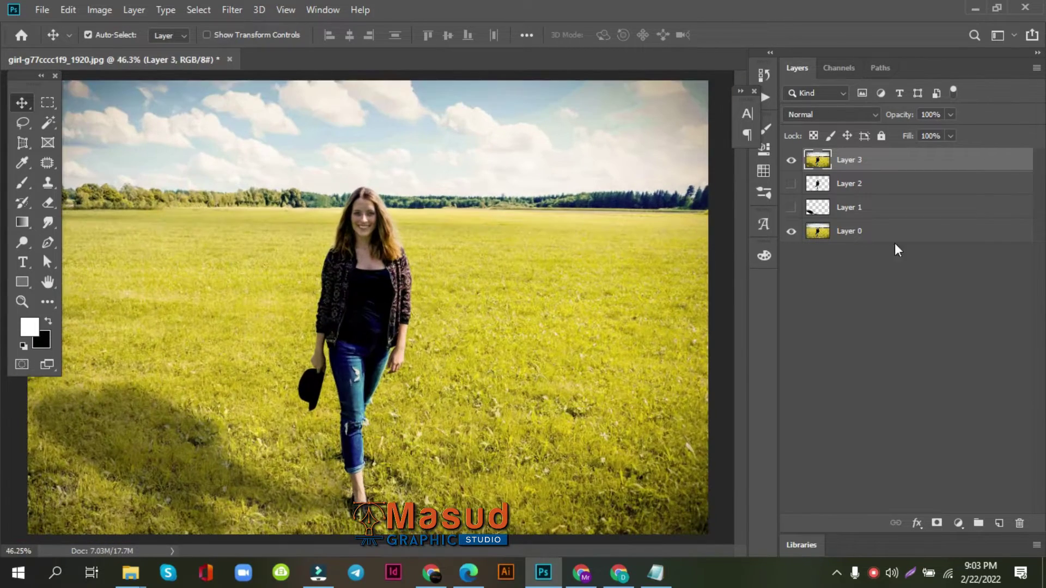
scroll(439, 401, "down", 2)
scroll(235, 440, "up", 1)
scroll(229, 428, "up", 1)
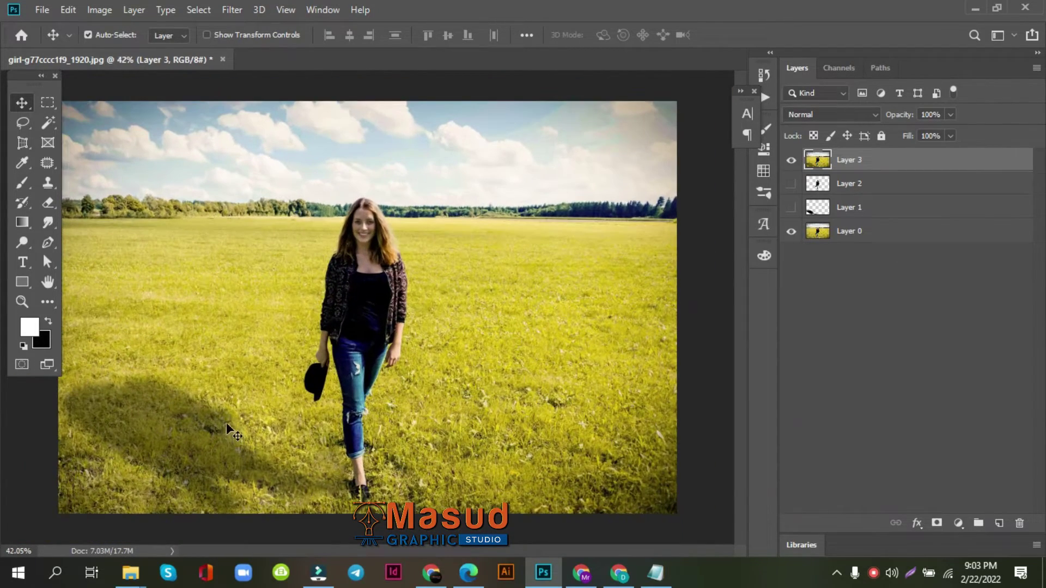
scroll(261, 411, "down", 2)
scroll(278, 406, "down", 2)
scroll(278, 409, "up", 2)
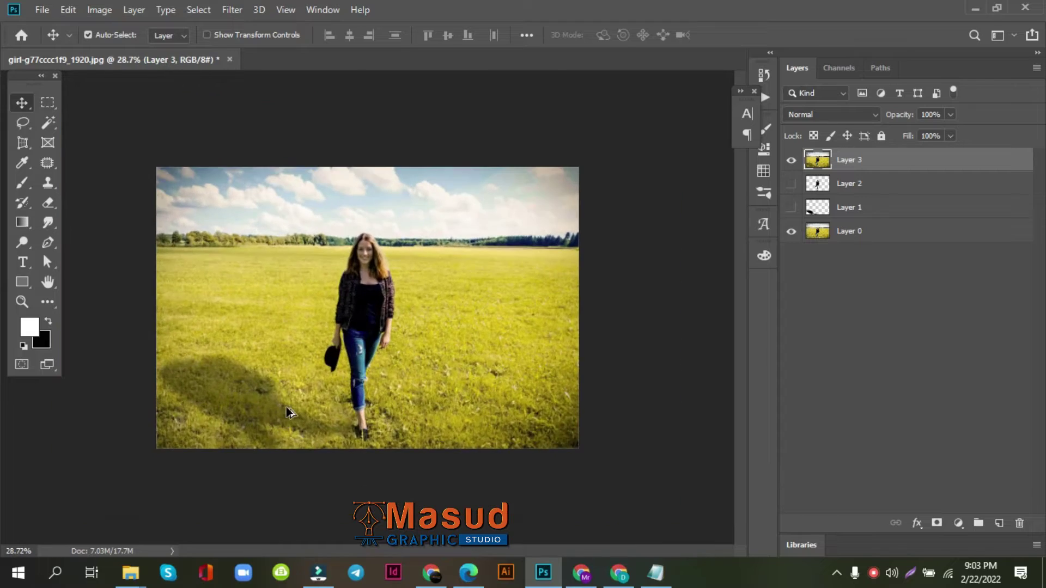
scroll(283, 411, "up", 2)
scroll(289, 415, "up", 1)
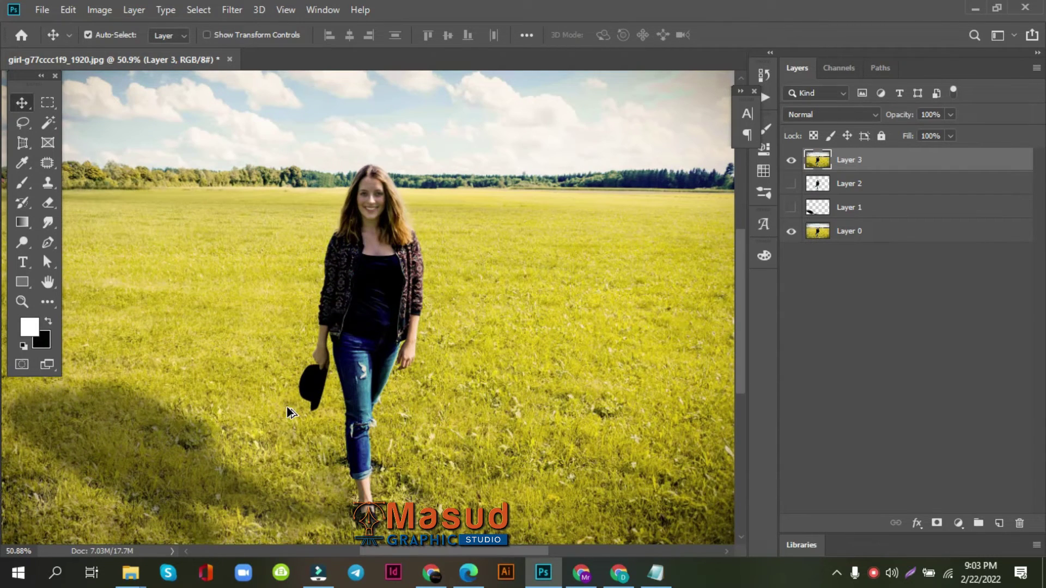
scroll(289, 412, "down", 2)
scroll(275, 410, "down", 1)
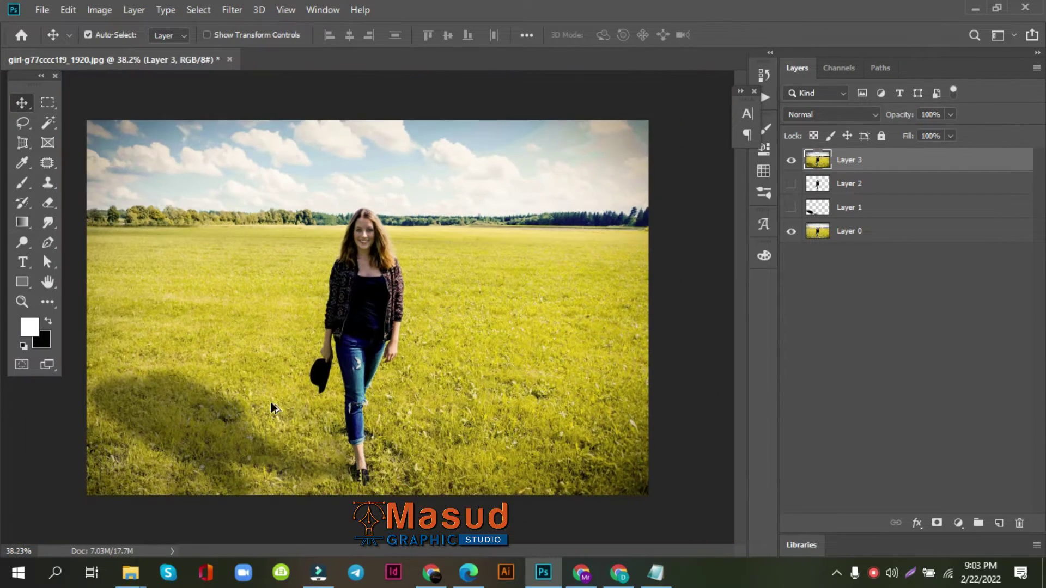
left_click(791, 161)
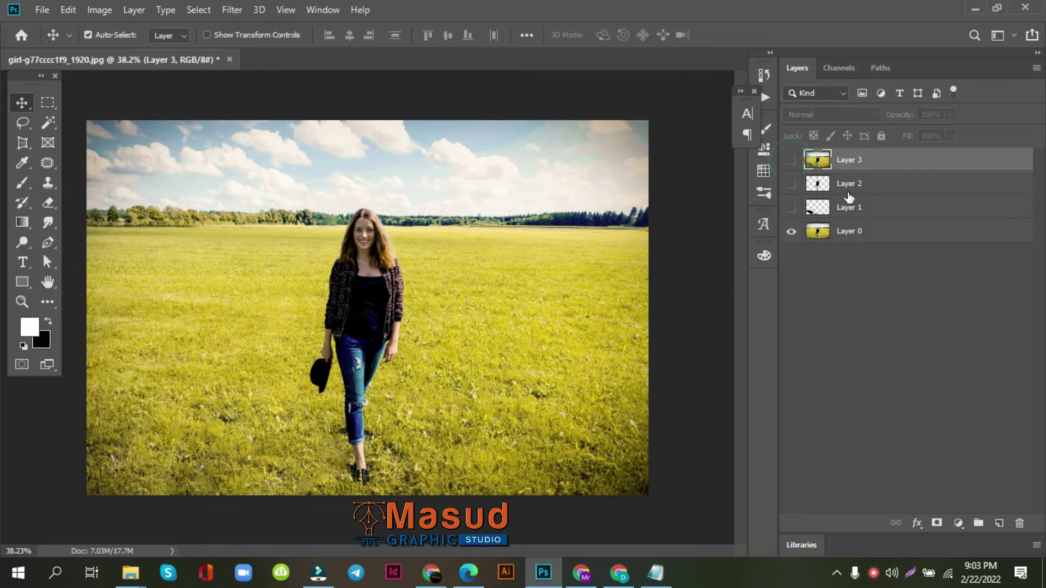
Step: Delete Layers 3, 2 and 1 so only Layer 0 remains
key("Delete")
key("Delete")
key("Delete")
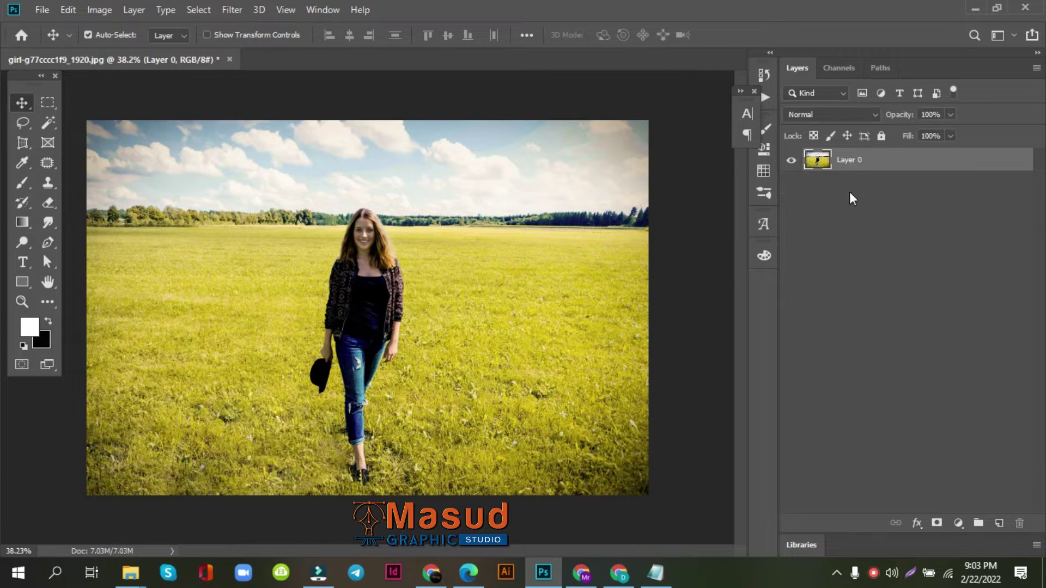
scroll(366, 306, "up", 2)
scroll(366, 305, "up", 1)
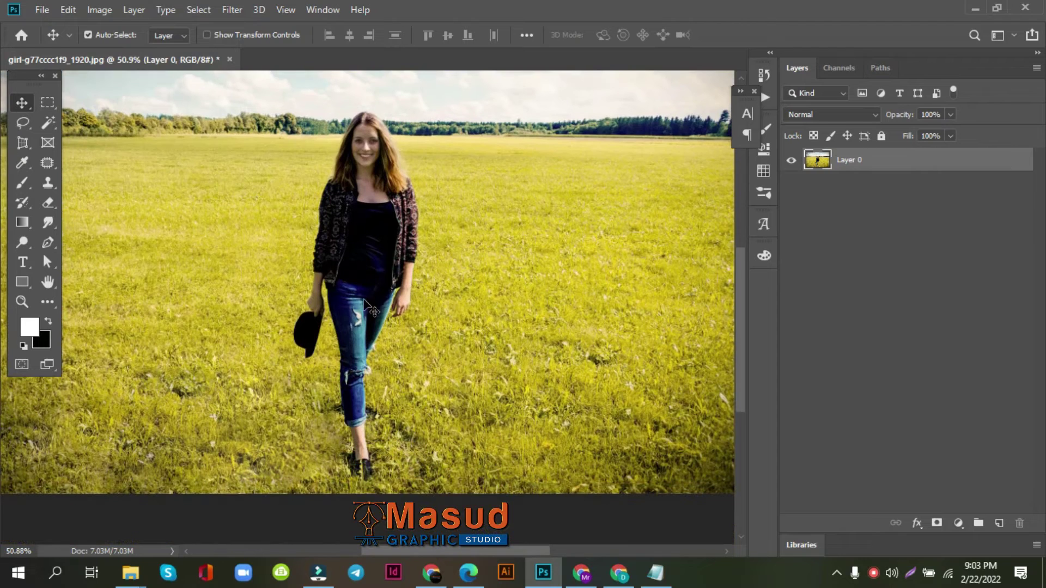
scroll(392, 241, "up", 1)
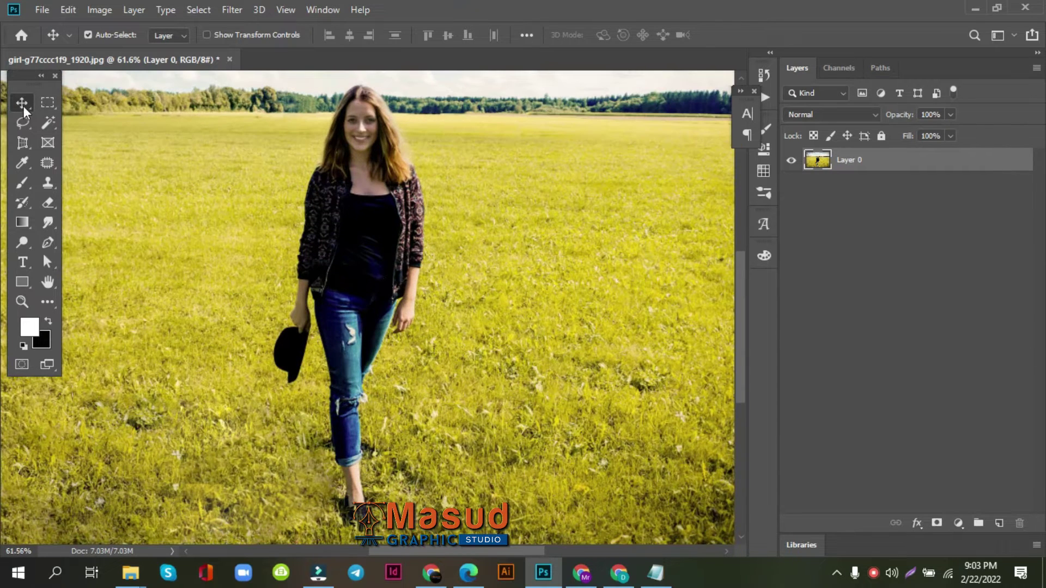
Step: Paint a Quick Selection over the woman, adding her hat, hair crown and right hand
left_click(54, 123)
left_click(106, 124)
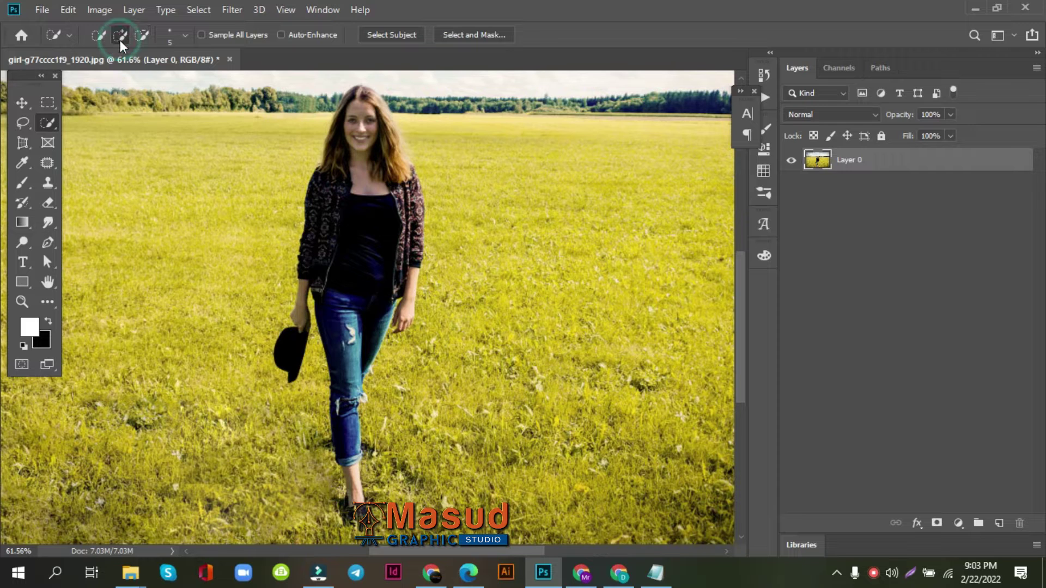
mouse_move(359, 97)
left_mouse_down()
mouse_move(376, 348)
mouse_move(349, 447)
mouse_move(351, 493)
left_mouse_up()
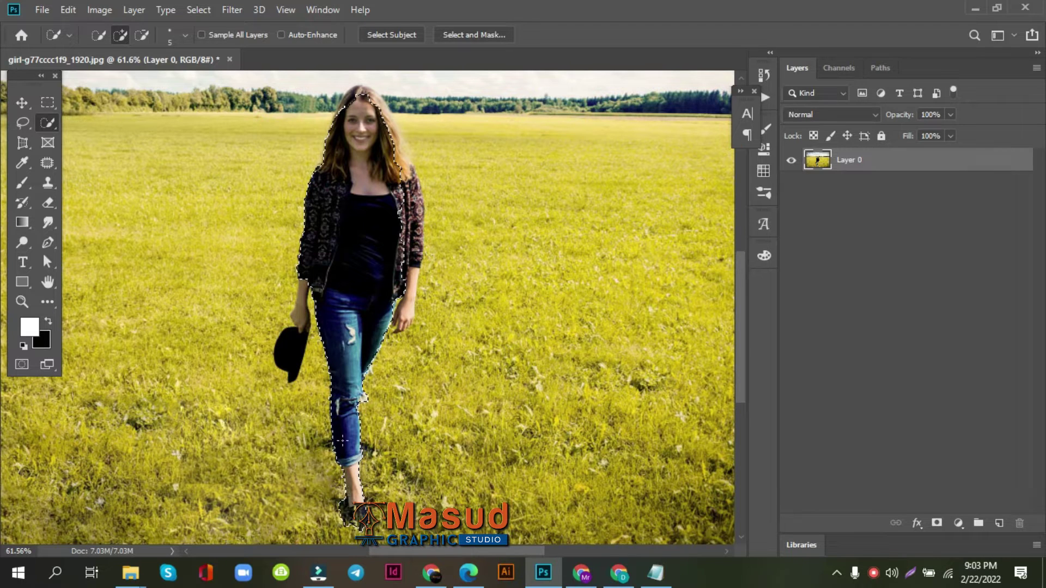
left_click_drag(294, 275, 287, 344)
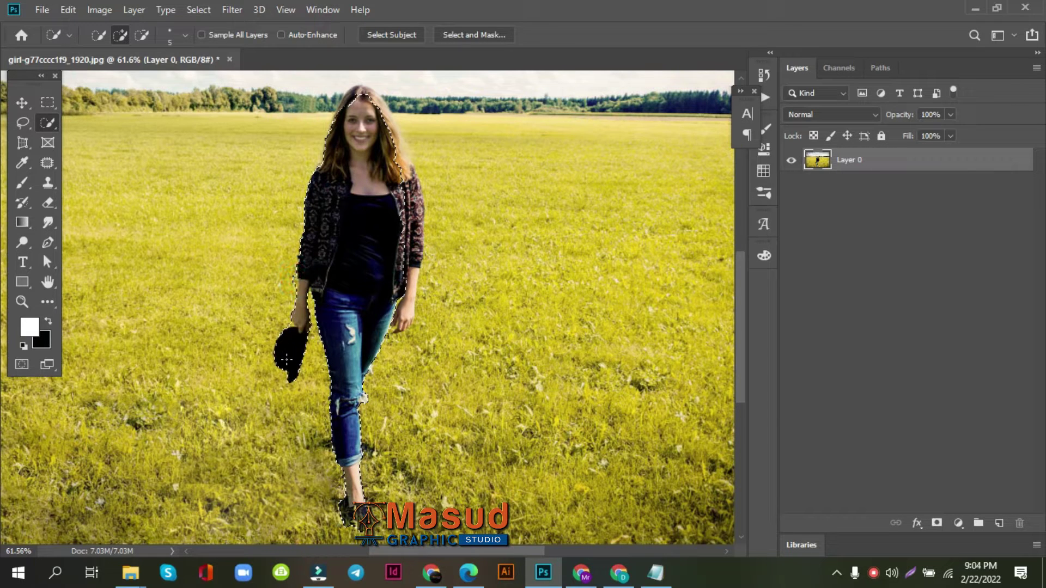
scroll(360, 164, "up", 2)
scroll(368, 148, "up", 3)
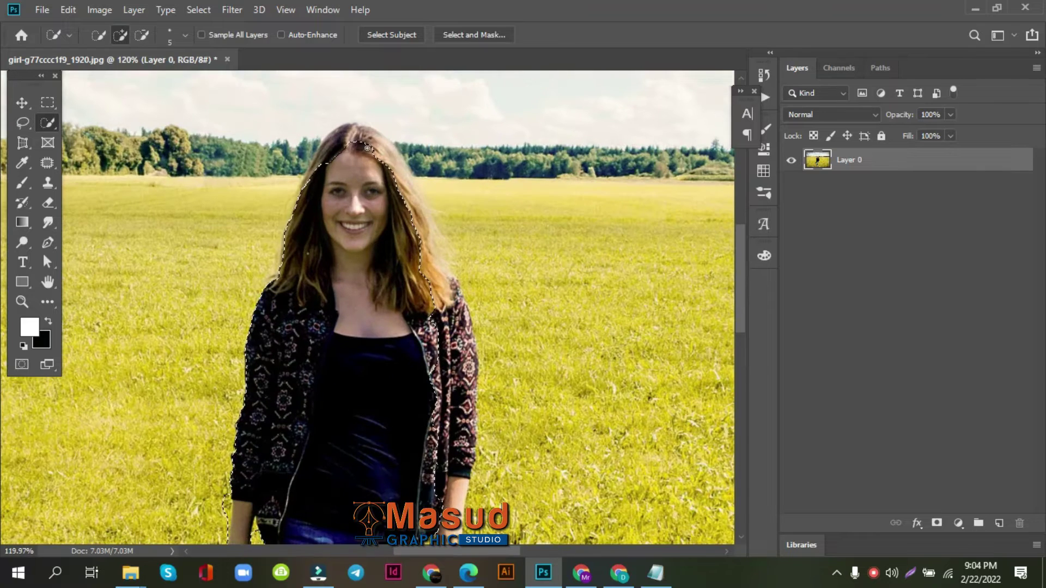
mouse_move(367, 147)
left_mouse_down()
mouse_move(351, 129)
mouse_move(456, 414)
left_mouse_up()
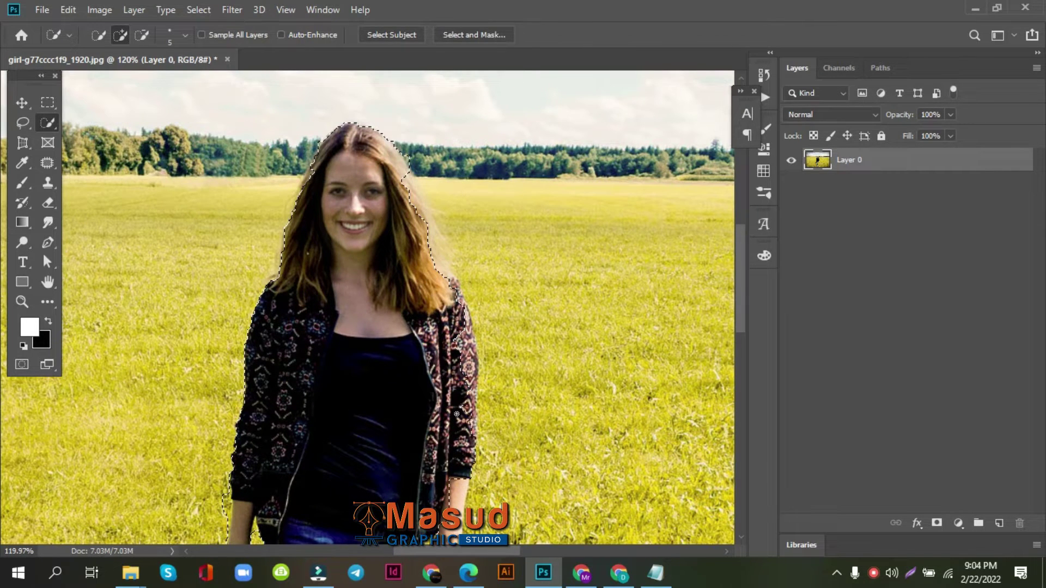
scroll(457, 414, "down", 5)
scroll(458, 349, "down", 1)
scroll(452, 382, "down", 1)
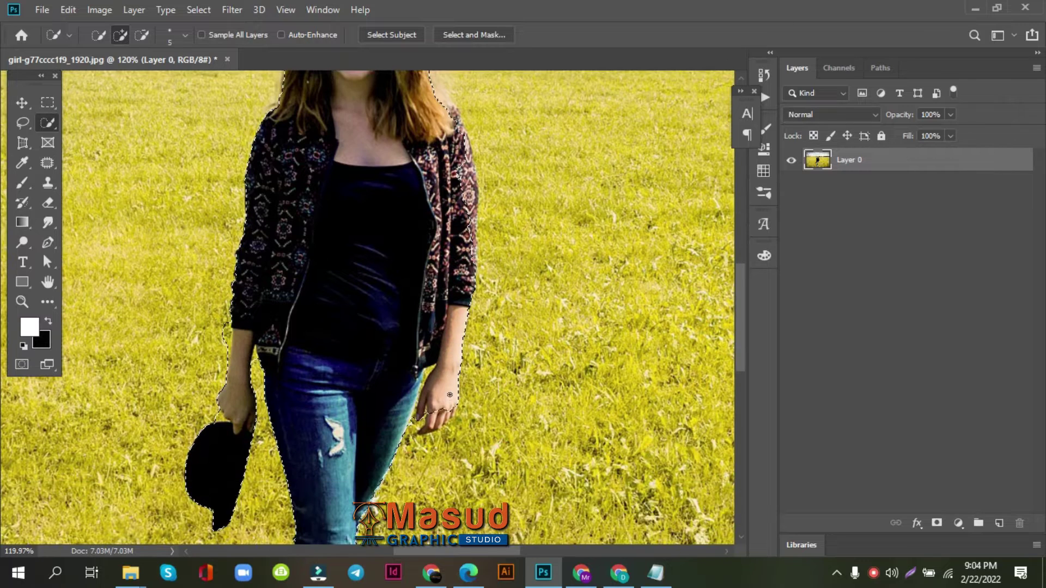
left_click(437, 416)
scroll(441, 354, "up", 3)
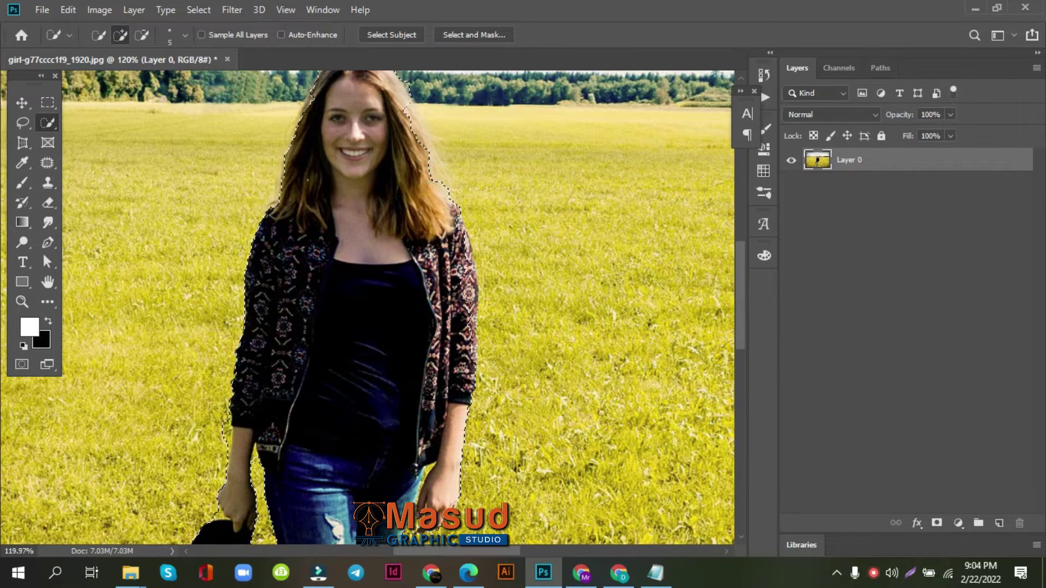
scroll(440, 240, "up", 2)
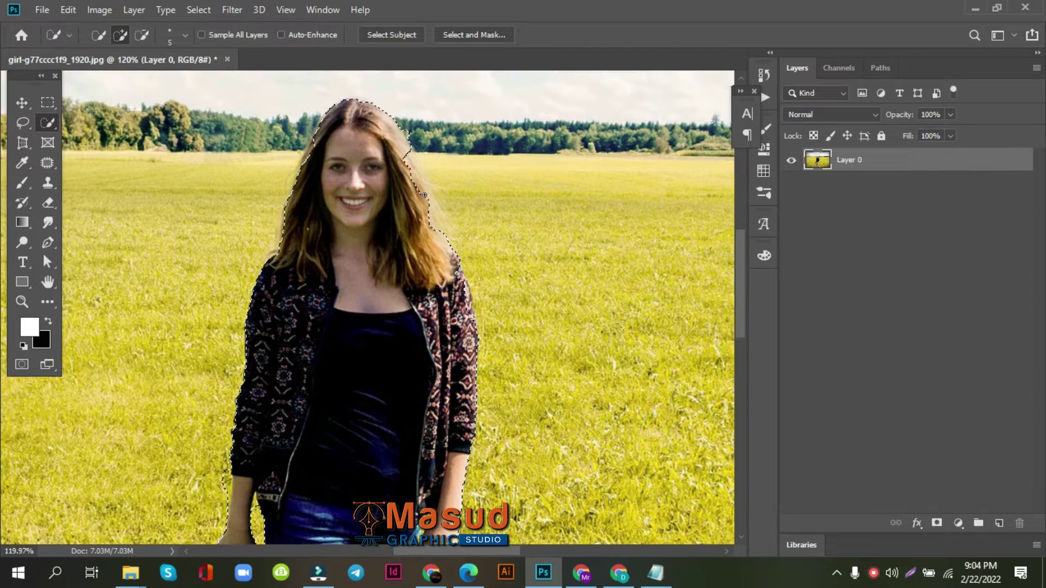
Step: Add more of the woman's hair to the selection
left_click(42, 124)
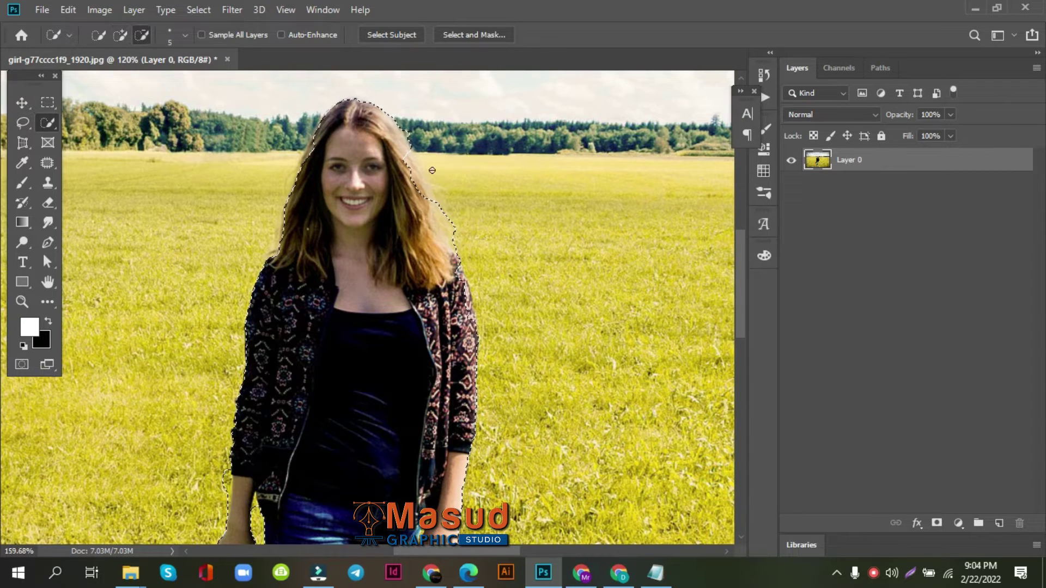
scroll(430, 140, "up", 2)
left_click_drag(413, 205, 404, 164)
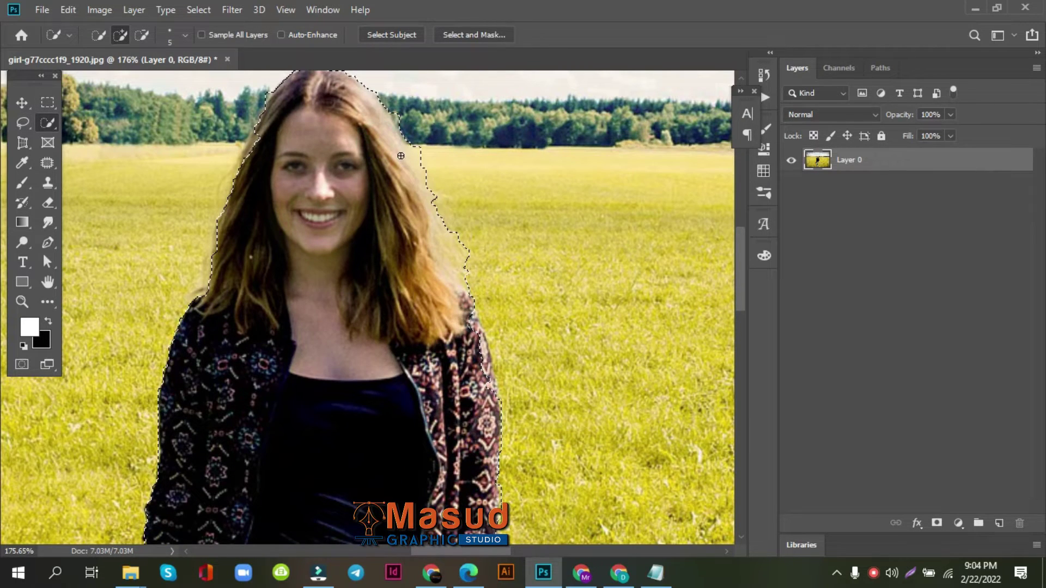
scroll(400, 156, "down", 2)
scroll(440, 159, "up", 1)
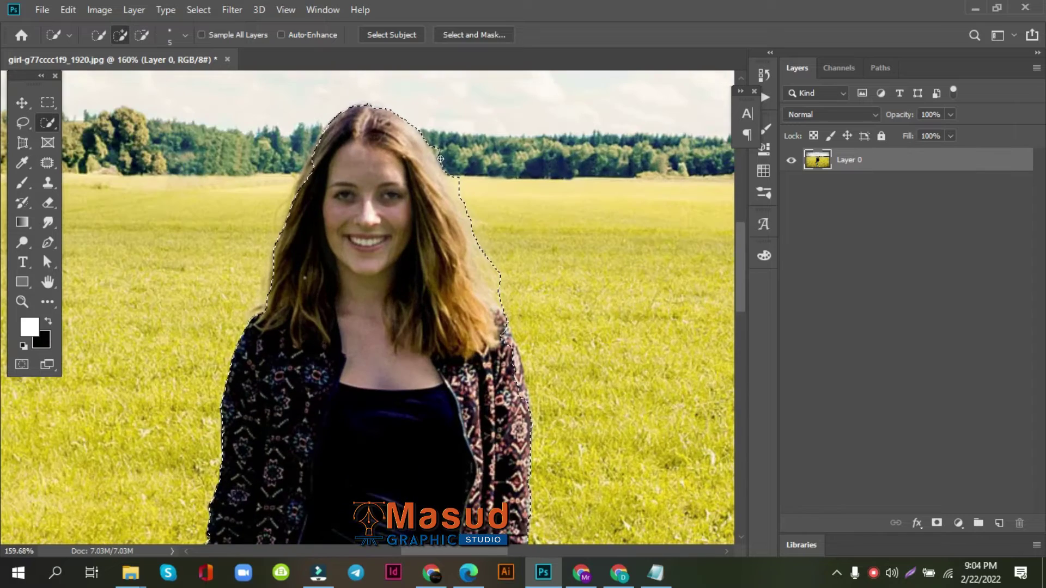
scroll(441, 158, "up", 1)
scroll(436, 157, "up", 3)
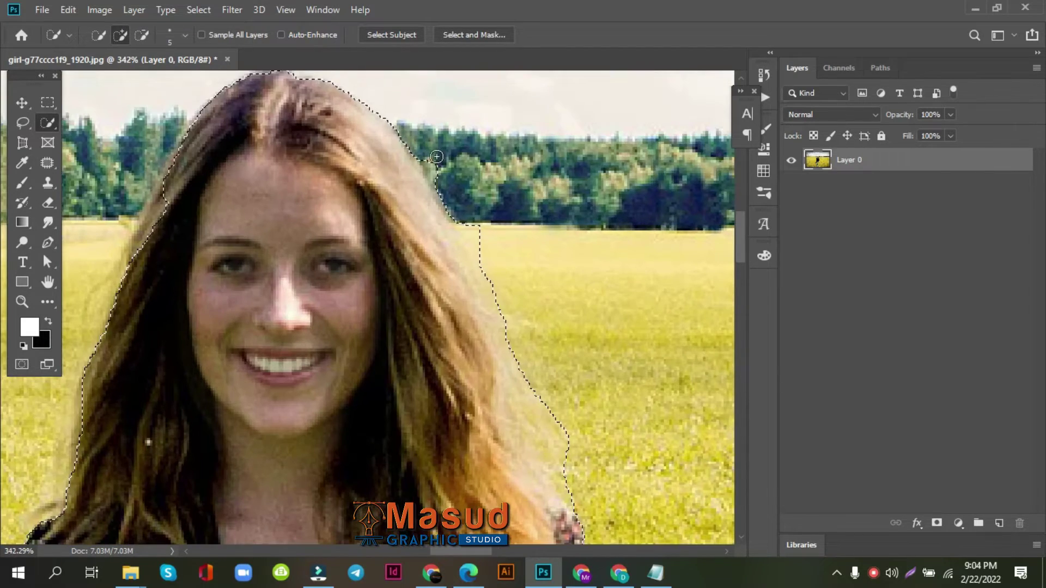
scroll(436, 157, "down", 2)
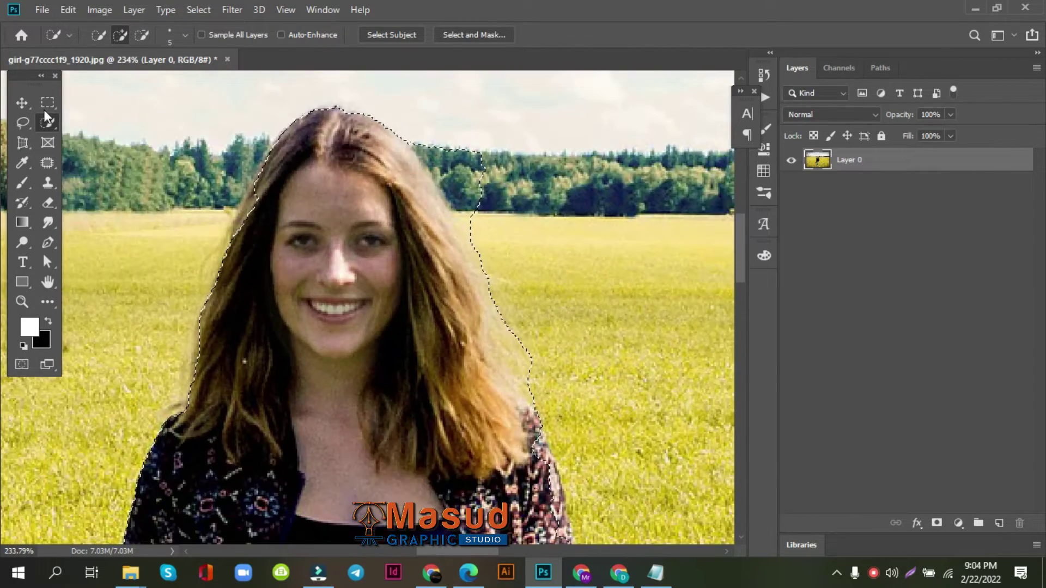
Step: Subtract the trees beside her hair and the grass beside her arm and hand
left_click(50, 99)
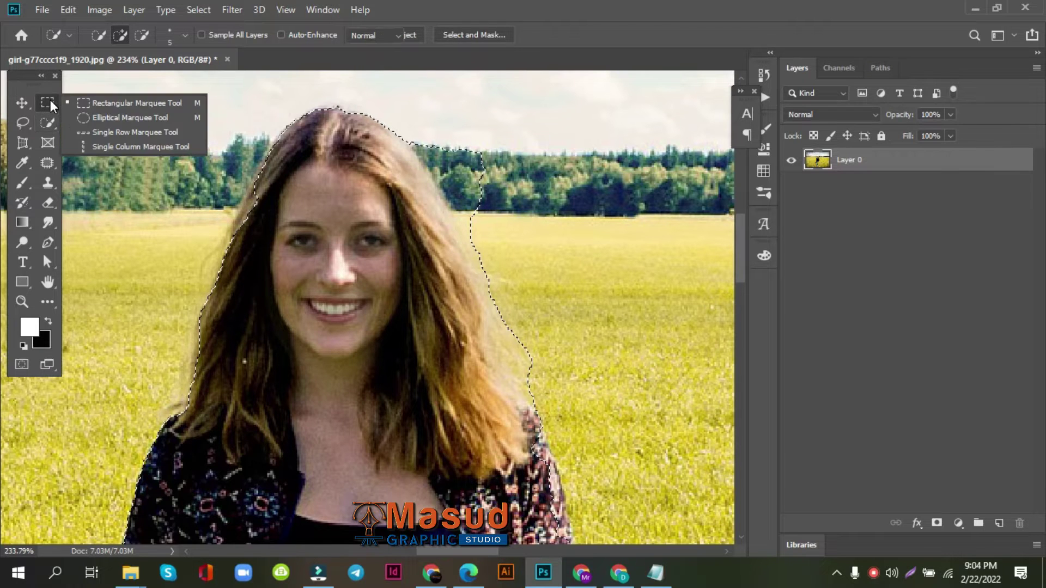
left_click(54, 126)
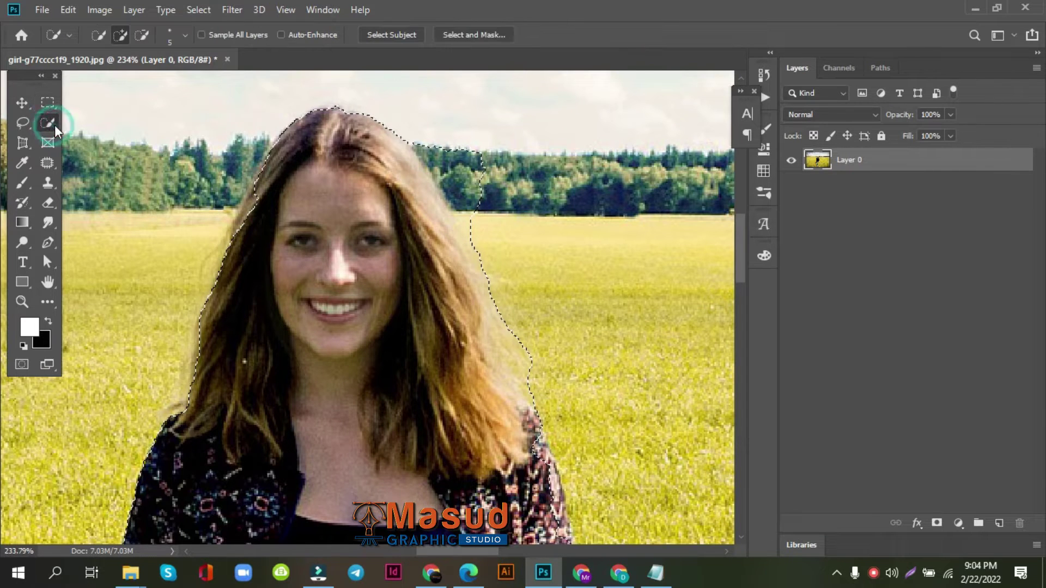
left_click(141, 36)
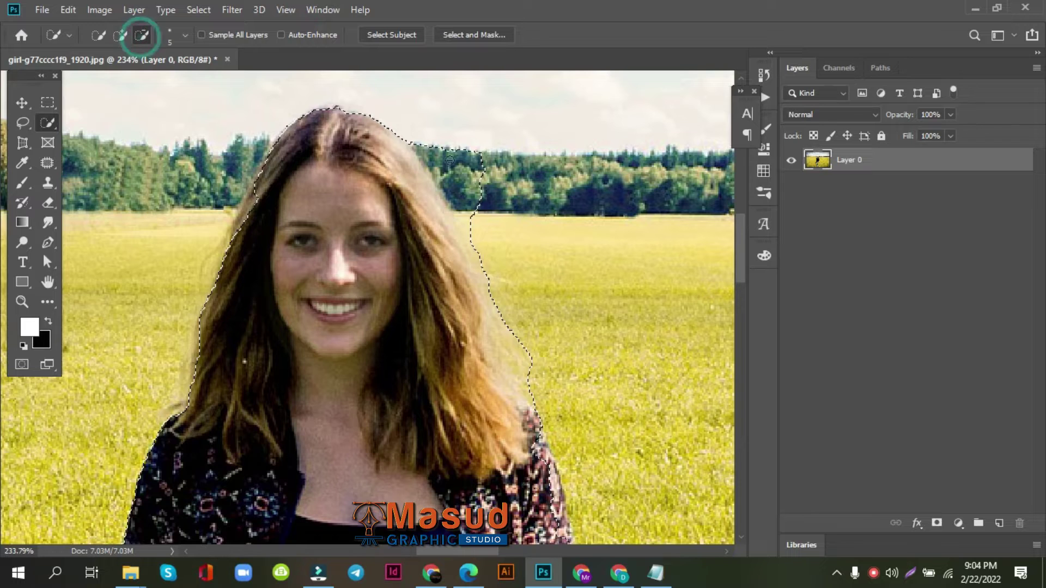
left_click_drag(432, 135, 436, 154)
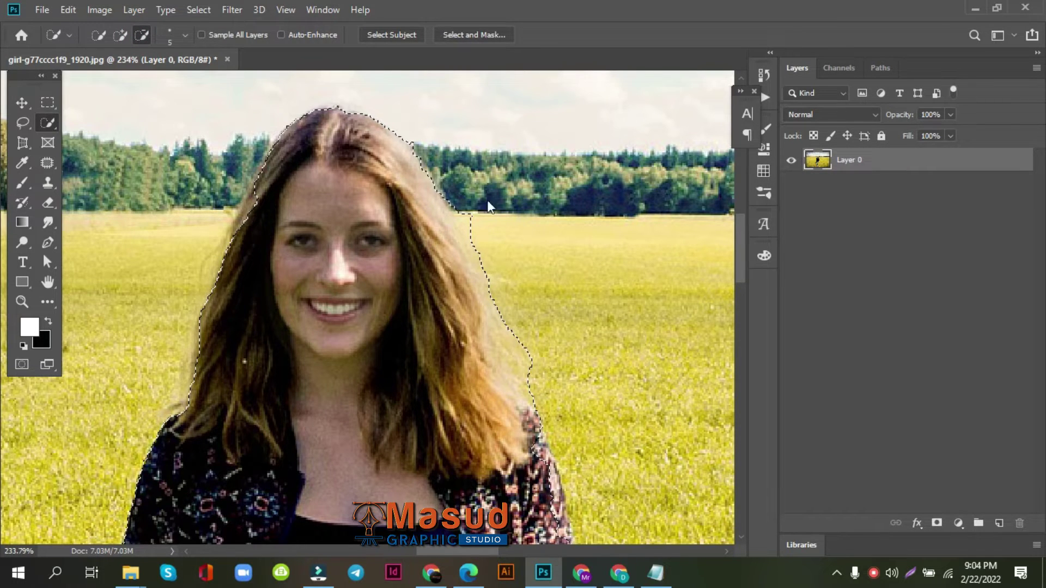
scroll(490, 190, "down", 2)
scroll(543, 199, "down", 3)
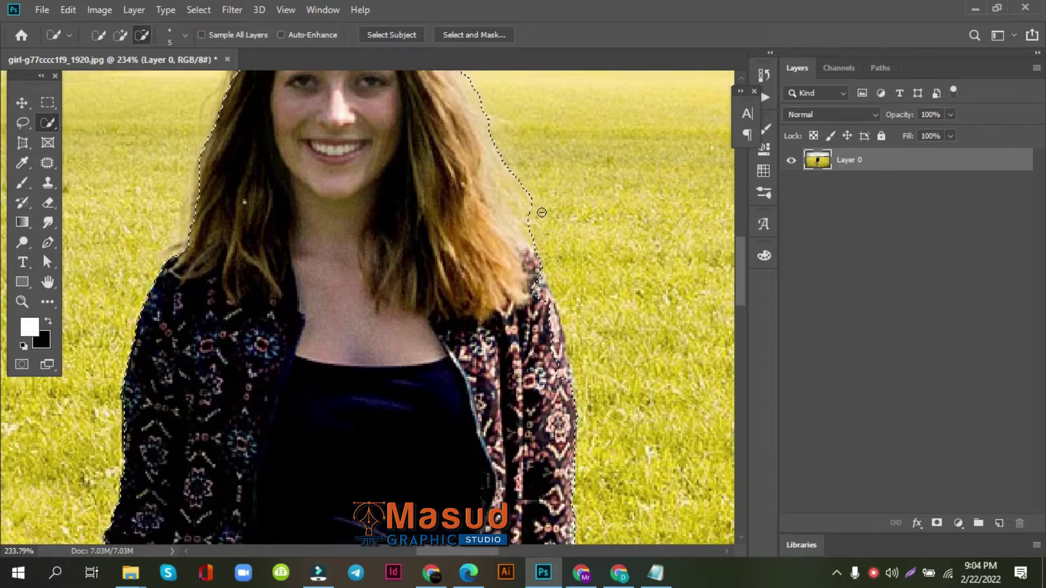
scroll(545, 212, "down", 3)
scroll(556, 229, "down", 3)
scroll(564, 250, "down", 2)
scroll(565, 250, "up", 2)
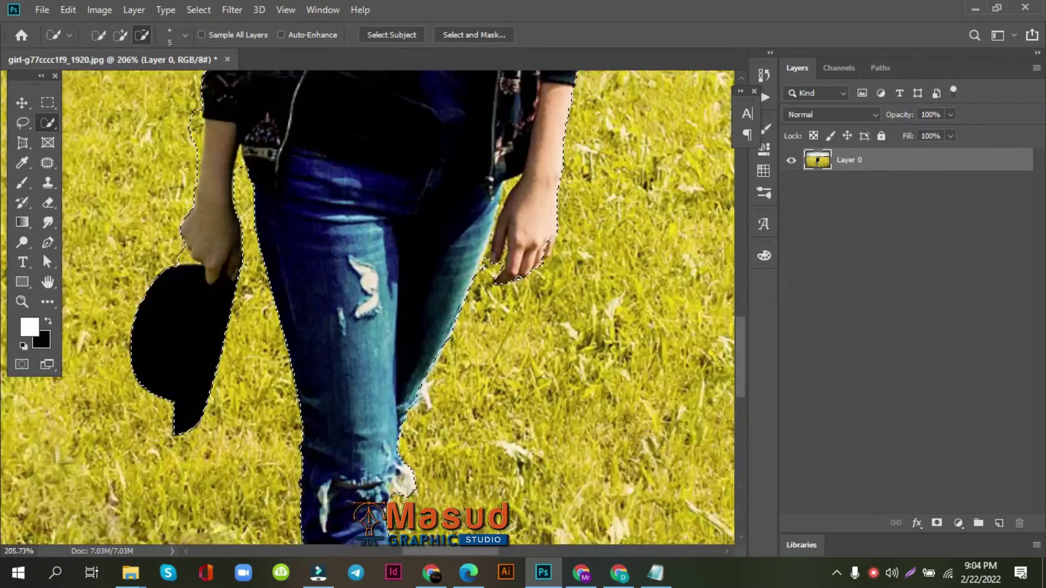
scroll(523, 267, "up", 3)
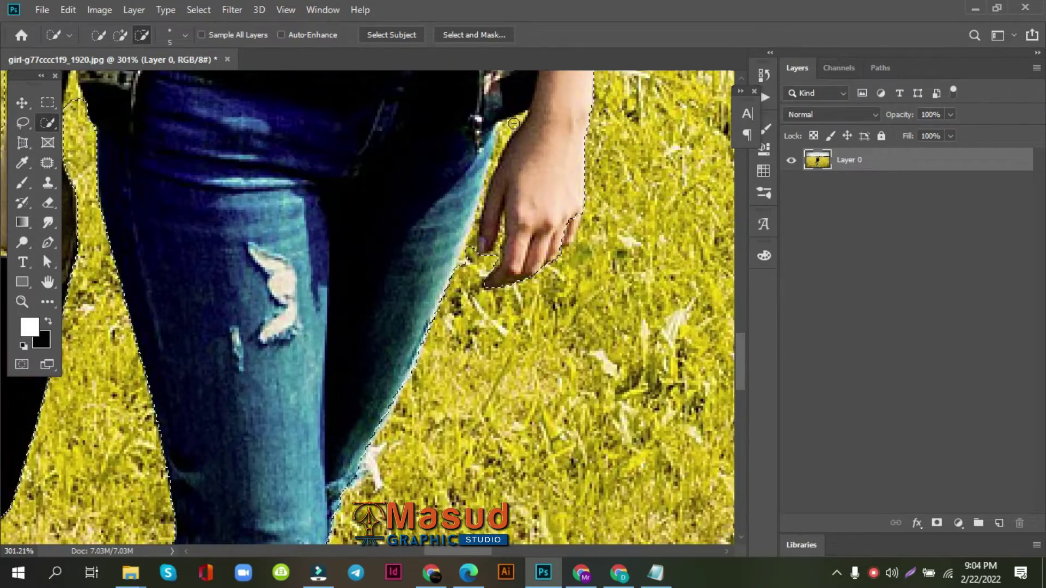
left_click_drag(504, 139, 493, 172)
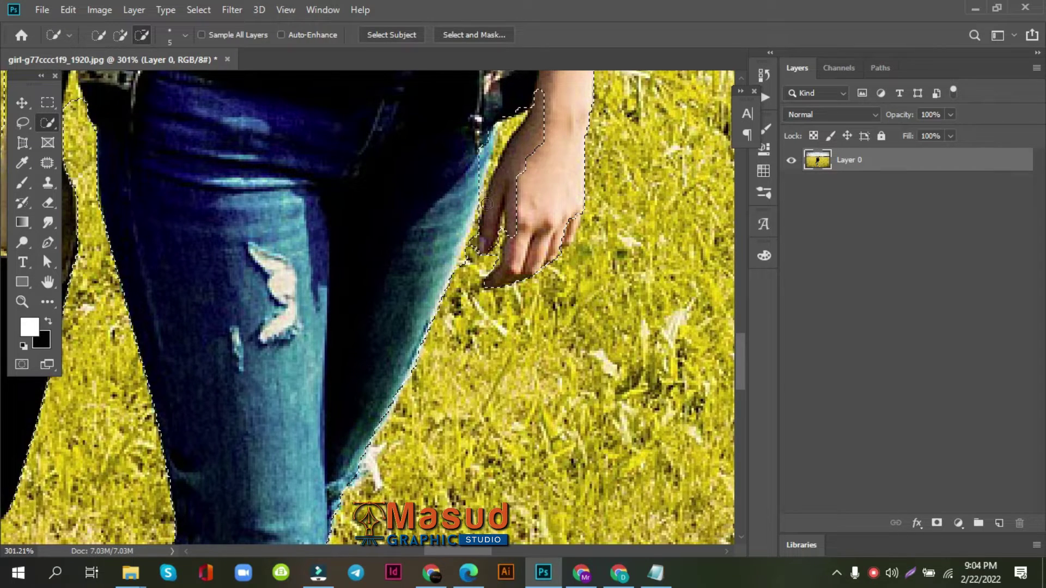
left_click_drag(475, 256, 501, 272)
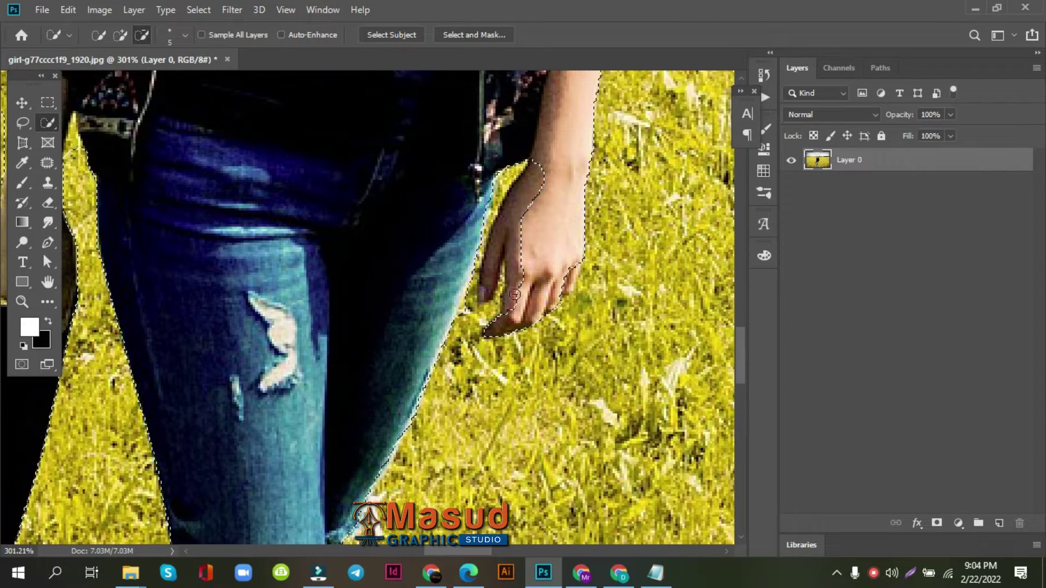
Step: Pull the selection edge in along her wrist and remove the grass bump at her fingertip
scroll(502, 272, "down", 3)
scroll(287, 232, "down", 3)
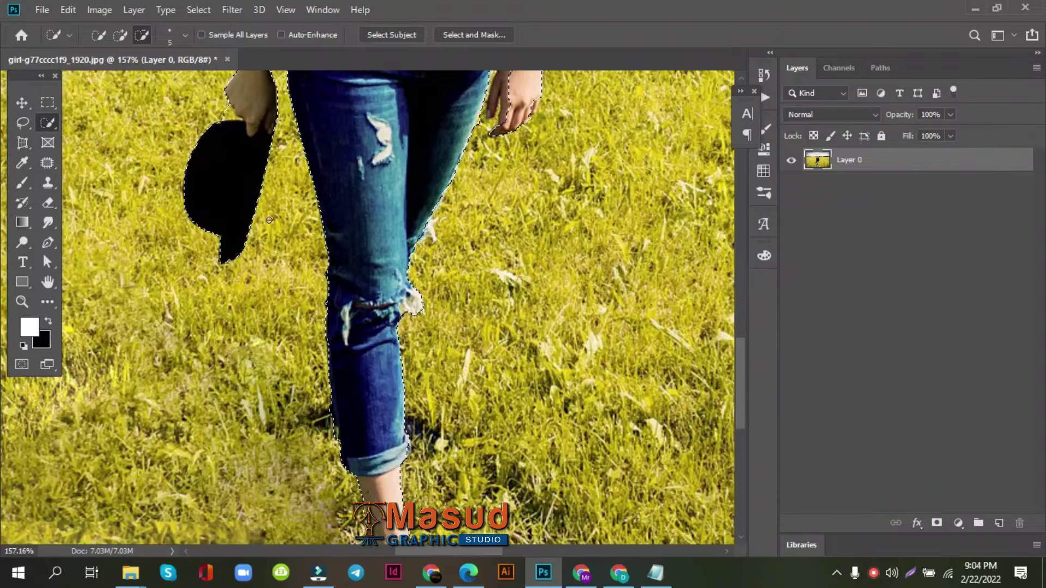
scroll(287, 232, "down", 3)
scroll(335, 310, "up", 2)
scroll(335, 310, "up", 2)
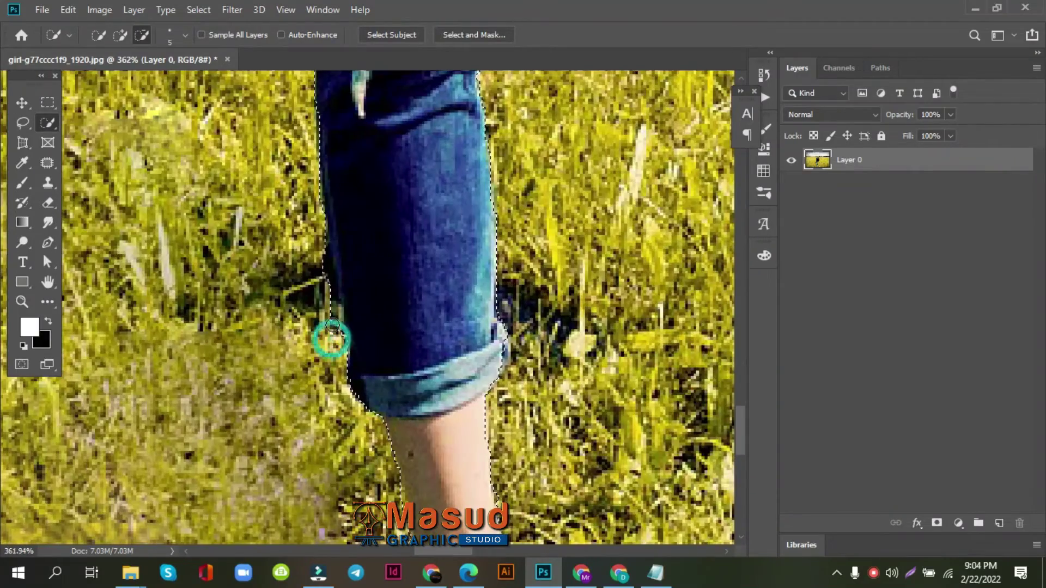
scroll(333, 319, "down", 2)
scroll(333, 320, "down", 2)
scroll(509, 259, "down", 1)
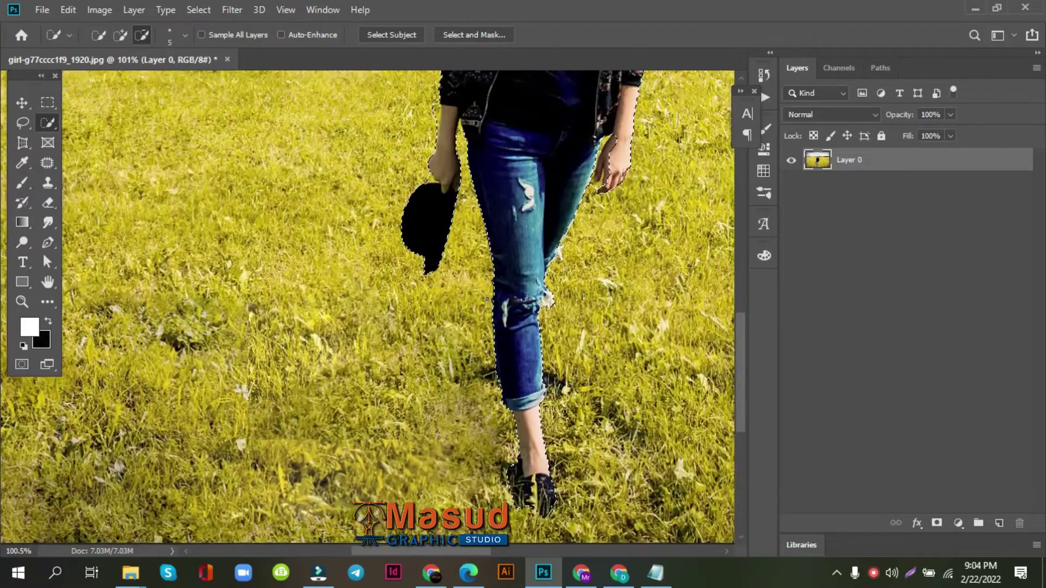
scroll(510, 260, "down", 1)
scroll(600, 327, "up", 2)
scroll(598, 346, "up", 3)
scroll(597, 345, "up", 2)
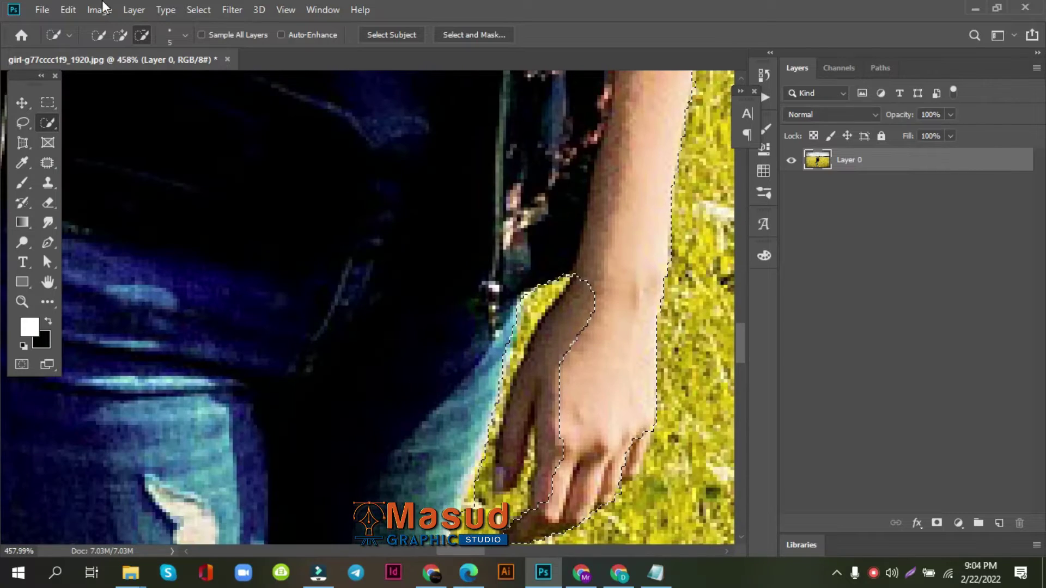
left_click(120, 36)
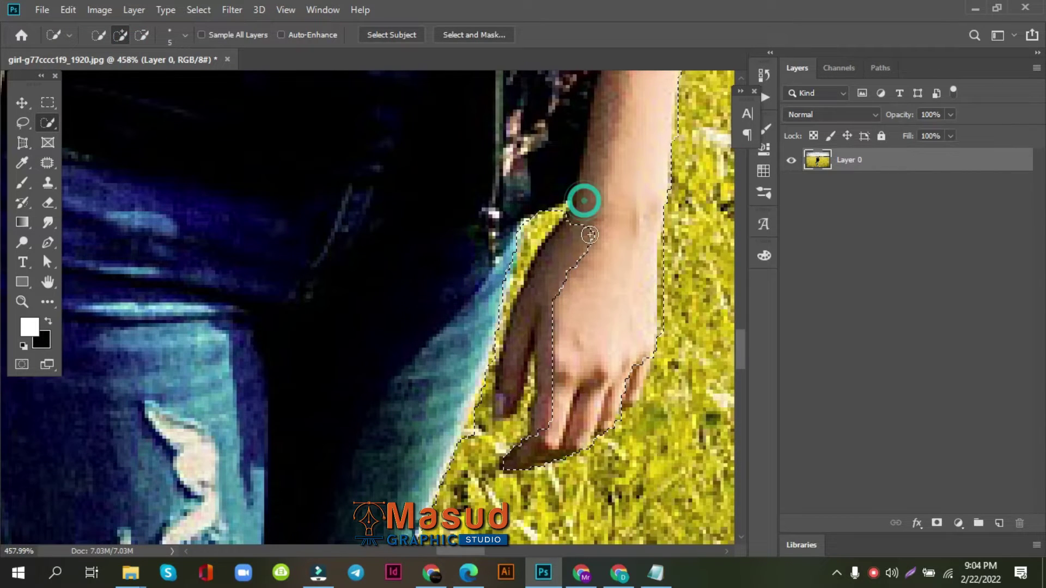
mouse_move(584, 203)
left_mouse_down()
mouse_move(570, 265)
mouse_move(544, 305)
mouse_move(528, 293)
mouse_move(523, 268)
left_mouse_up()
scroll(544, 306, "down", 1)
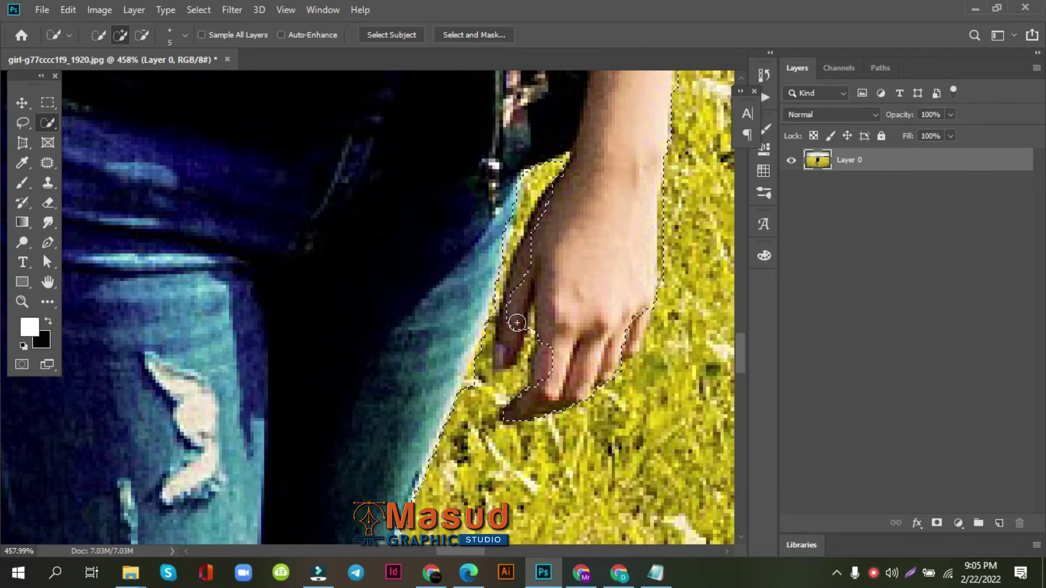
scroll(520, 294, "down", 1)
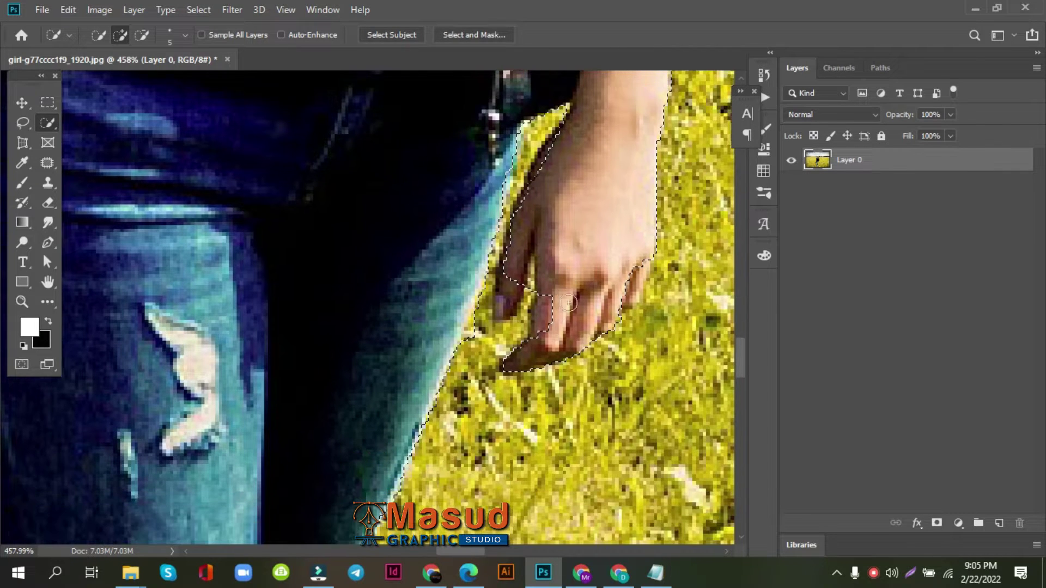
left_click_drag(518, 301, 500, 319)
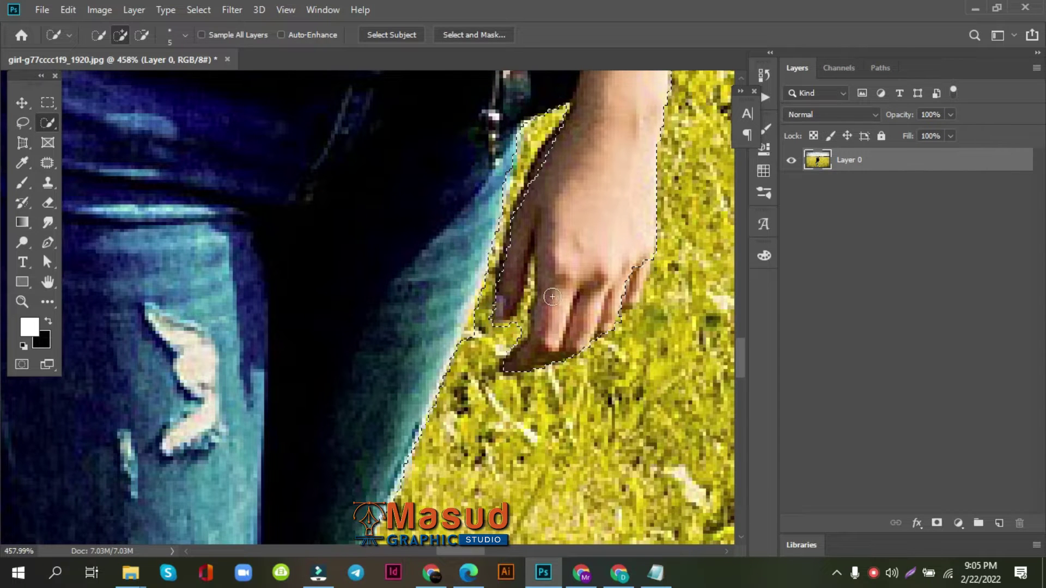
Step: Subtract the grass beside her upper arm and between her hand and the hat
left_click(22, 103)
scroll(327, 163, "down", 3)
scroll(572, 193, "down", 3)
scroll(572, 193, "down", 3)
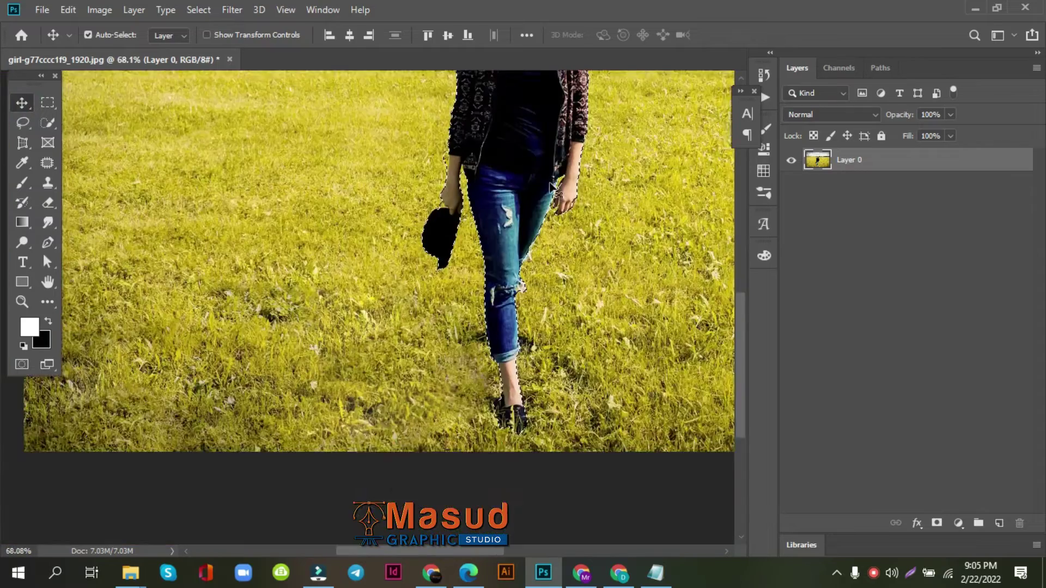
scroll(496, 206, "up", 2)
scroll(496, 206, "up", 2)
scroll(496, 206, "up", 2)
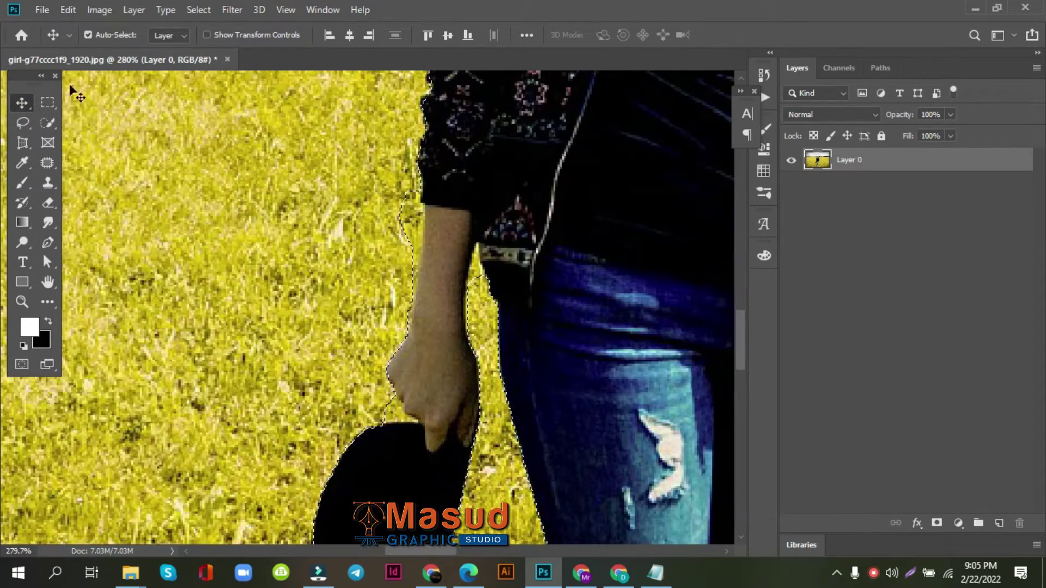
left_click(47, 123)
left_click(142, 35)
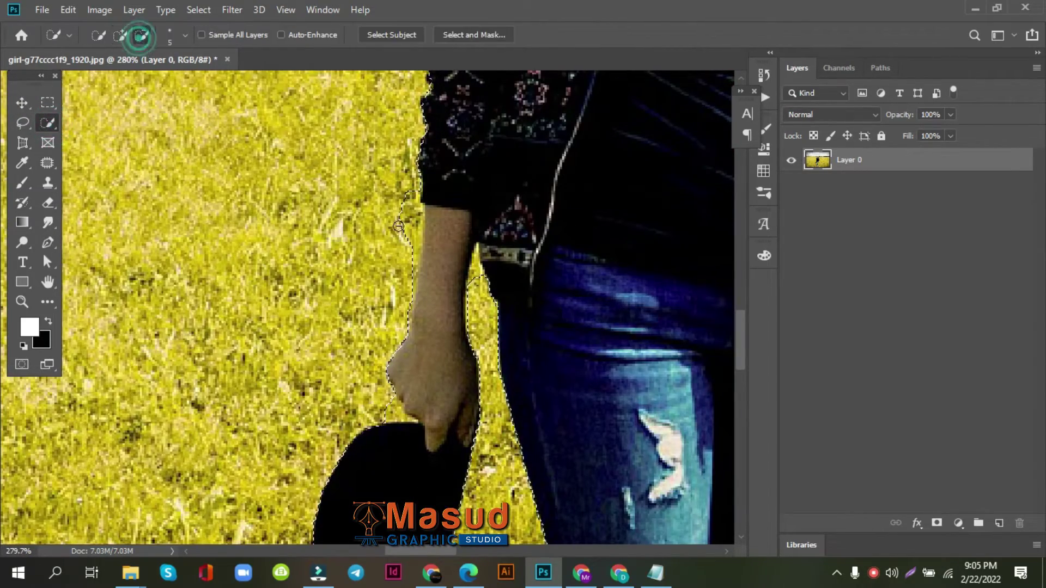
left_click_drag(405, 207, 400, 239)
left_click_drag(406, 188, 407, 222)
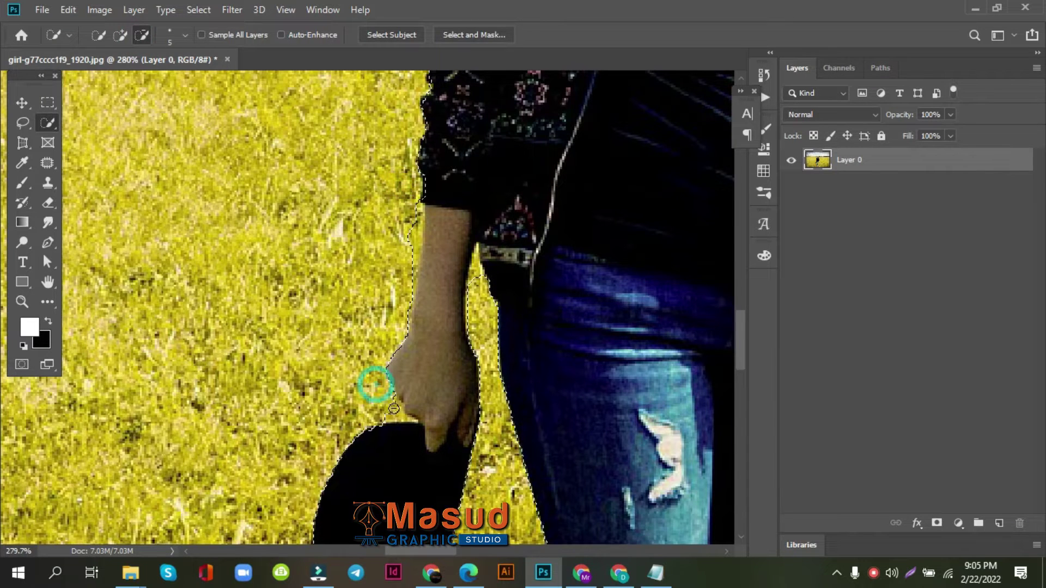
left_click_drag(376, 381, 399, 417)
Step: Remove the stray selected patch beside her hair from the selection
scroll(392, 238, "down", 10)
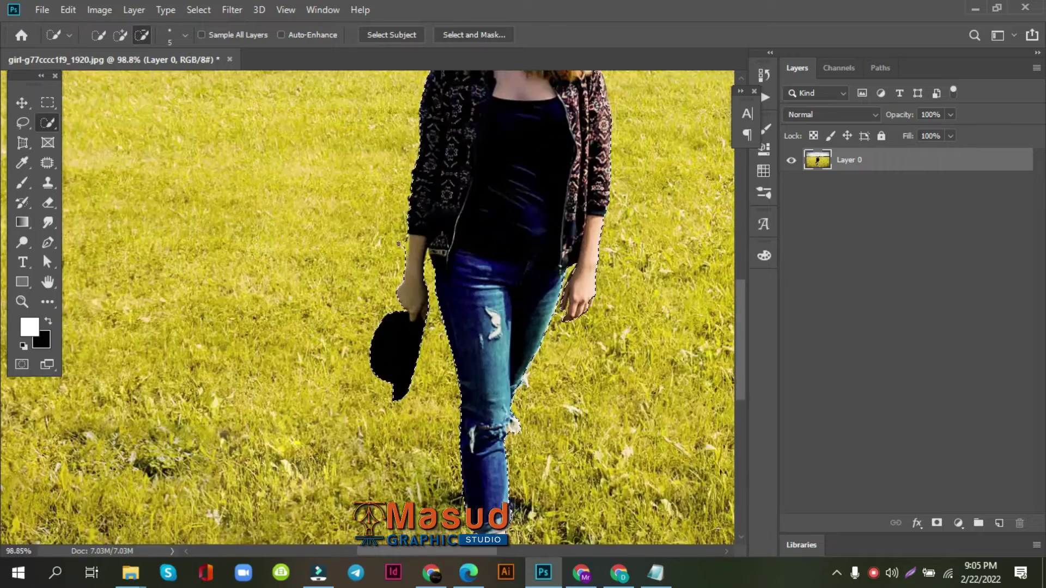
scroll(520, 184, "up", 3)
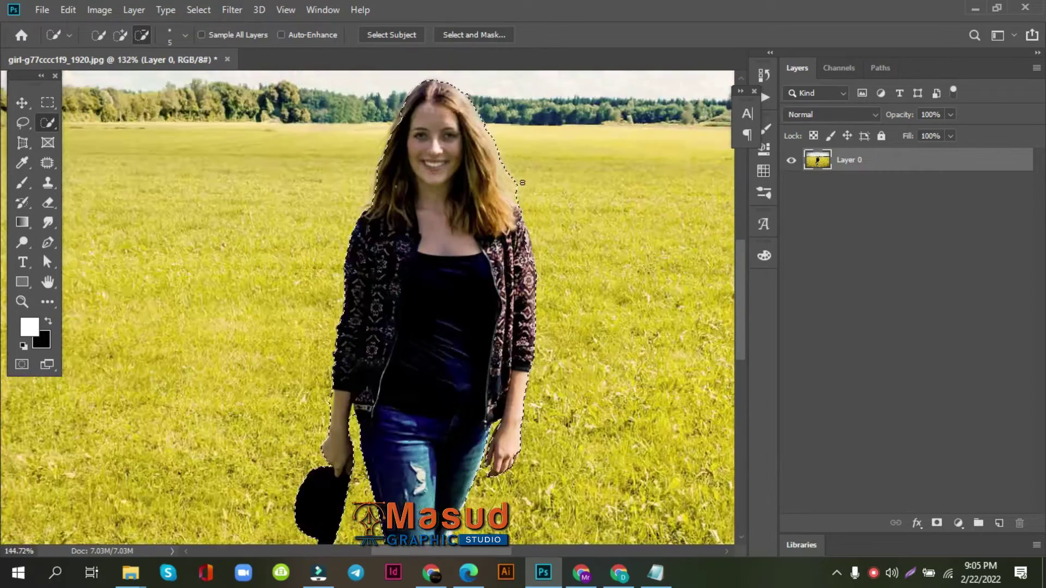
scroll(515, 191, "up", 2)
left_click_drag(516, 209, 507, 192)
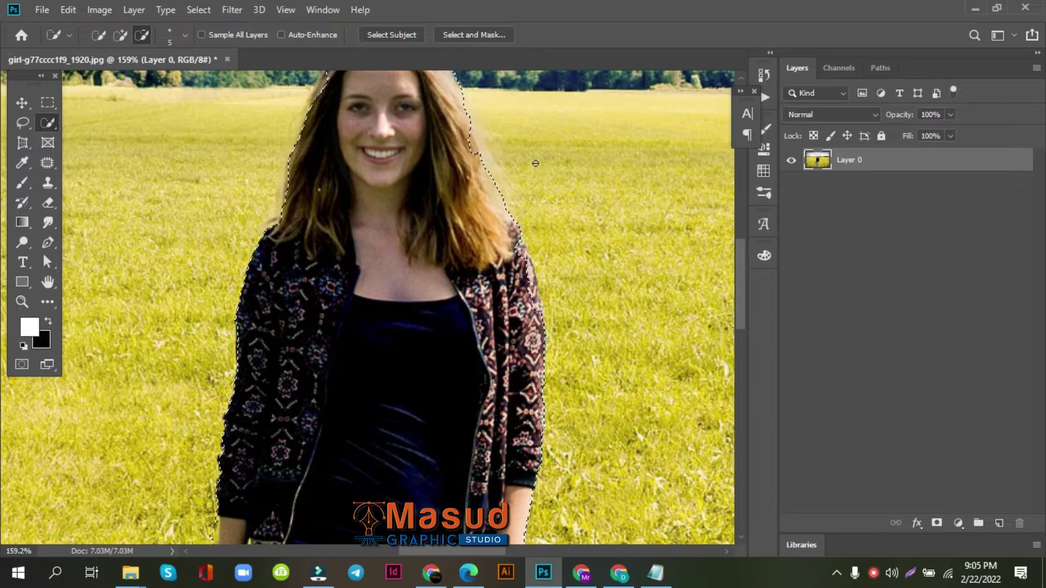
scroll(531, 169, "down", 2)
scroll(529, 175, "down", 1)
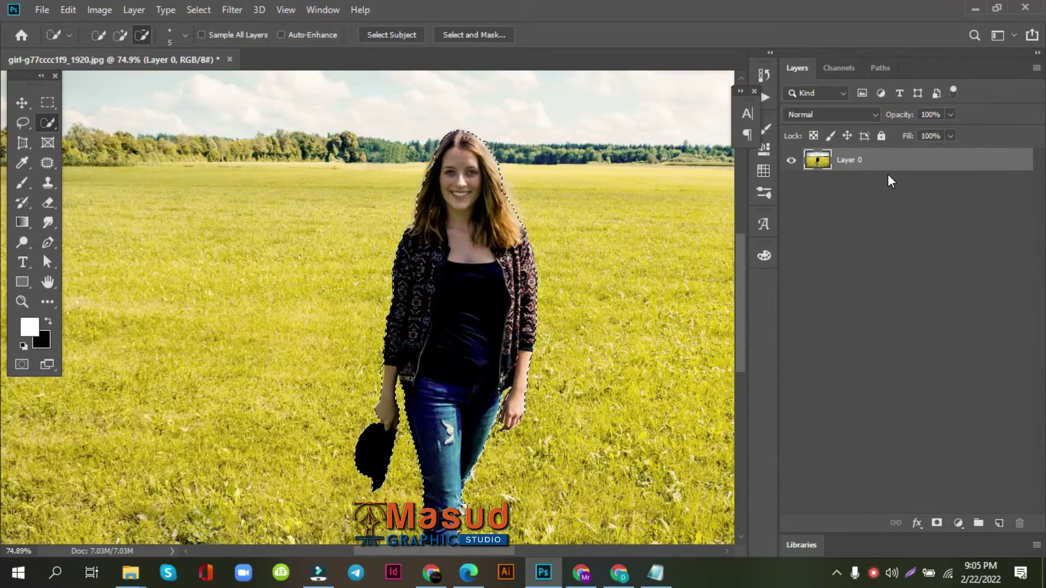
Step: Copy the selected woman to Layer 1, duplicate it as Layer 1 copy, and make Layer 1 active
key("ctrl+j")
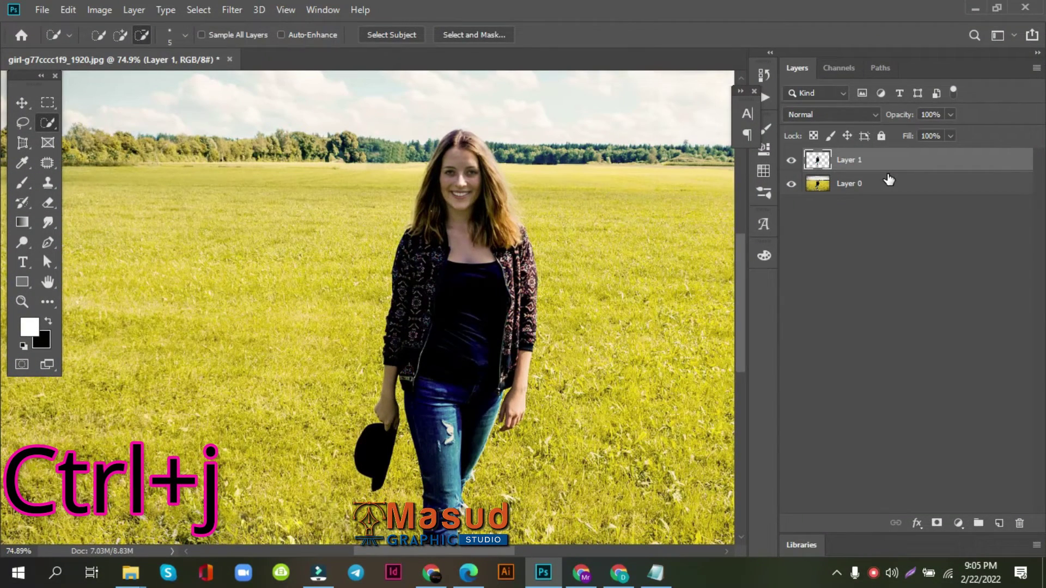
key("ctrl+j")
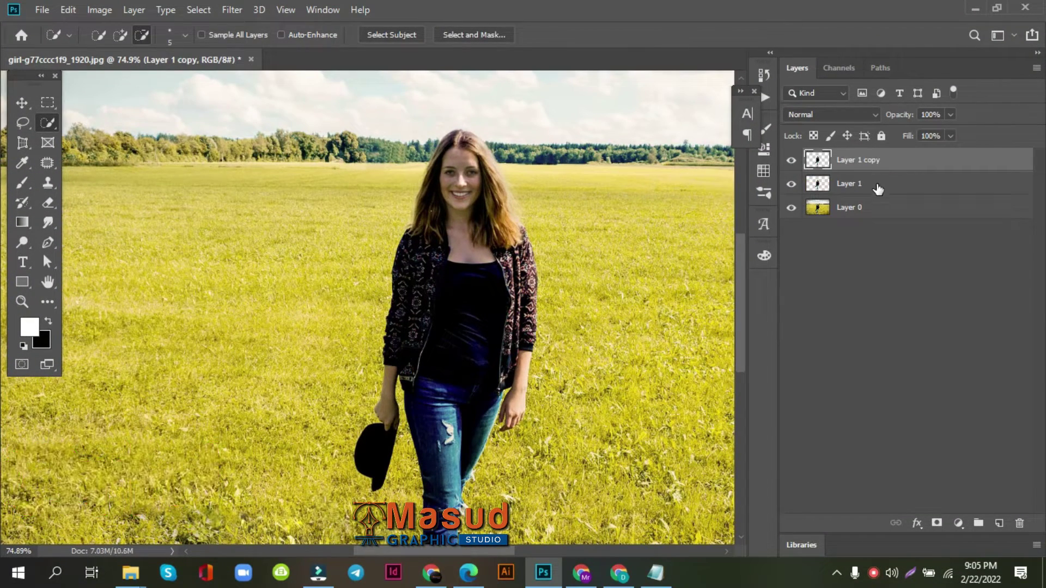
left_click(878, 187)
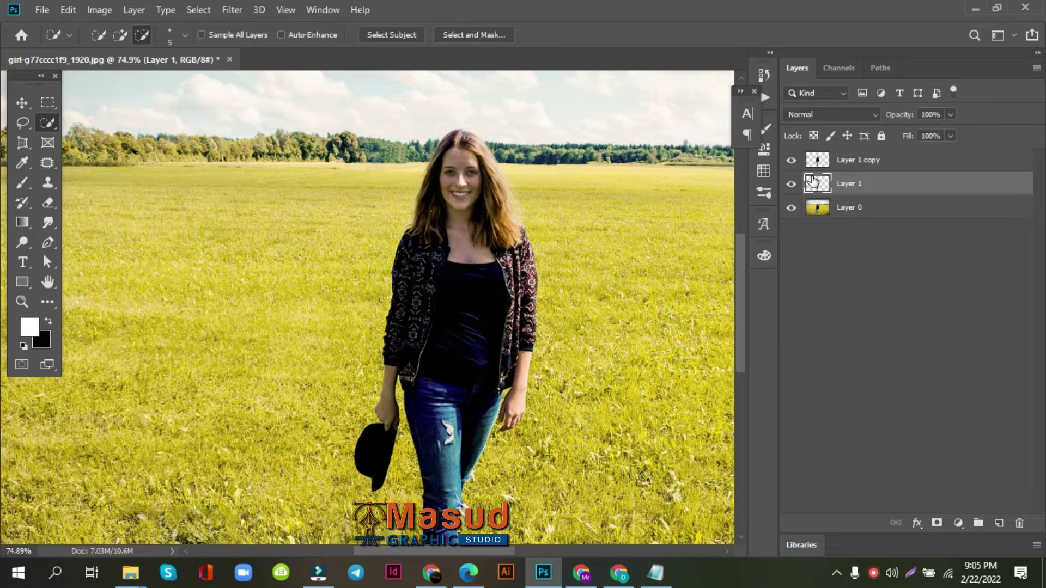
left_click(858, 160)
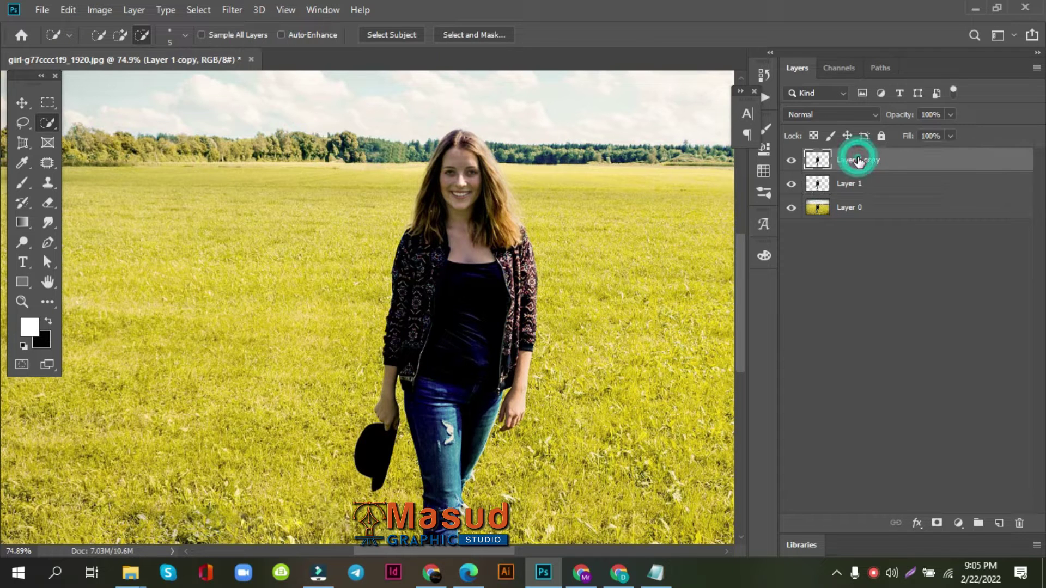
left_click(842, 187)
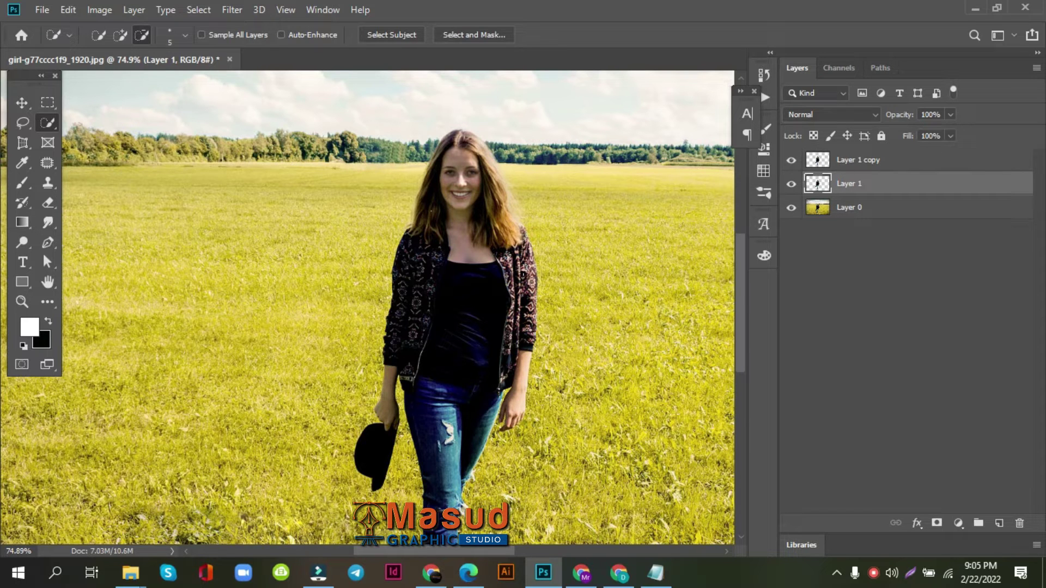
left_click(22, 103)
scroll(495, 233, "down", 2)
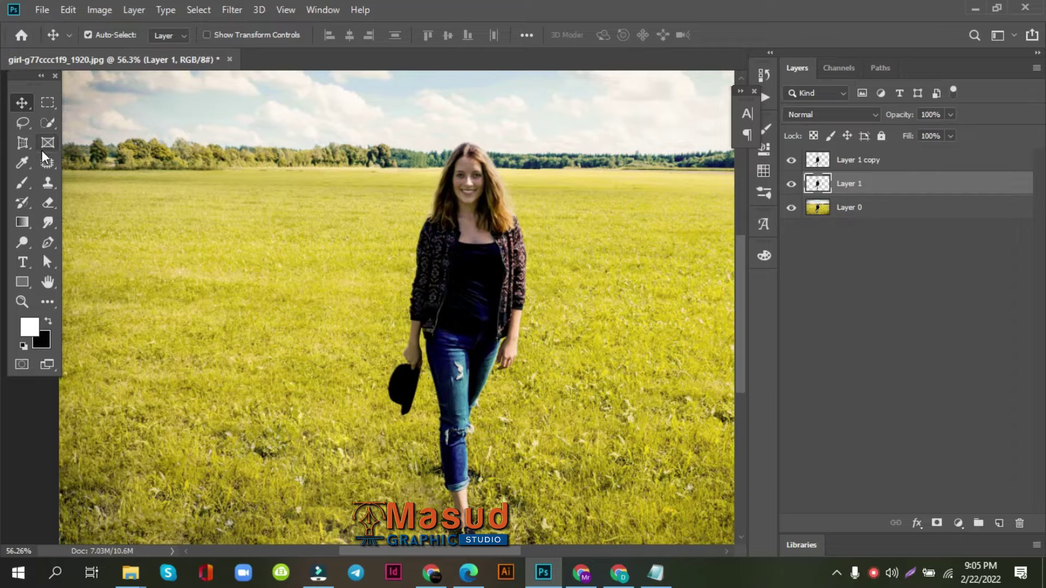
Step: Magic Wand the empty area of Layer 1, then apply Select > Inverse to select the woman
right_click(46, 120)
left_click(99, 132)
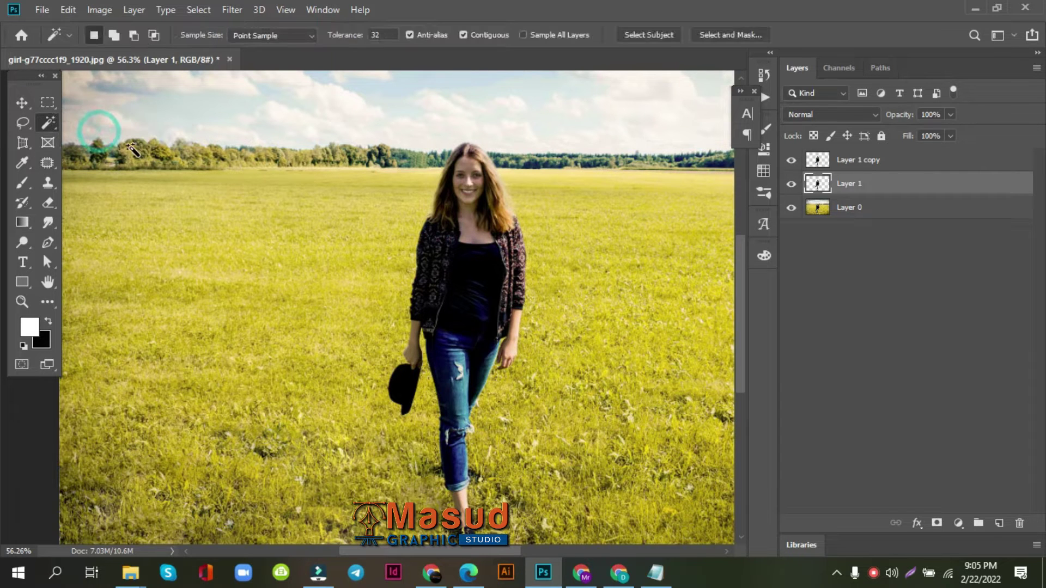
left_click(132, 148)
scroll(227, 168, "down", 2)
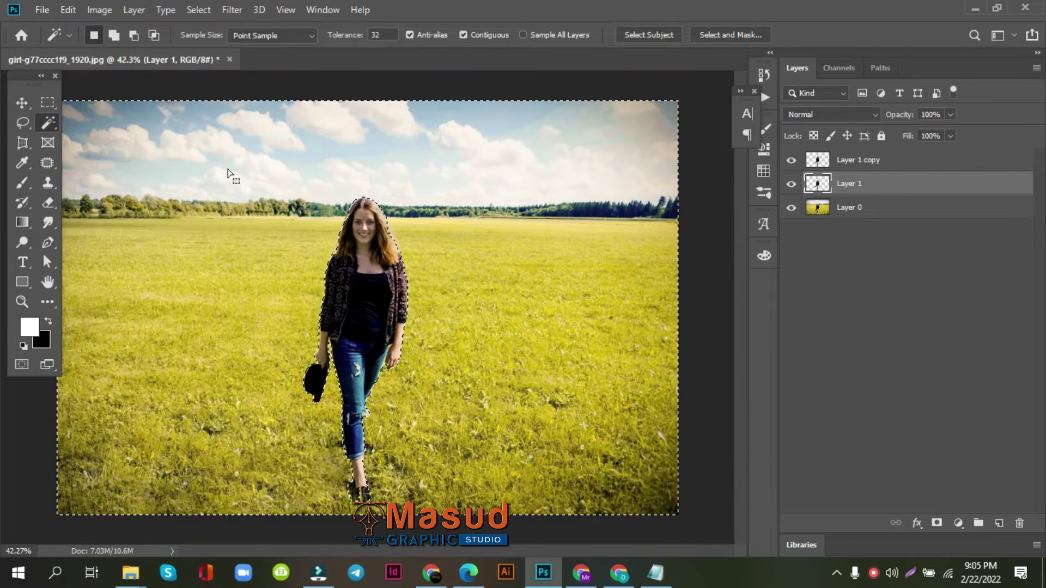
key("ctrl+minus")
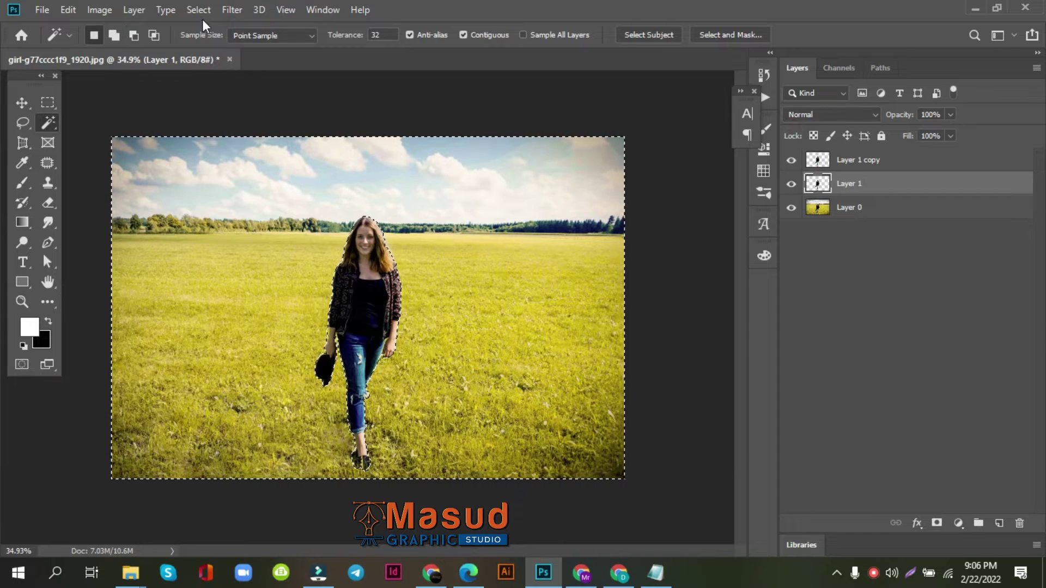
left_click(199, 10)
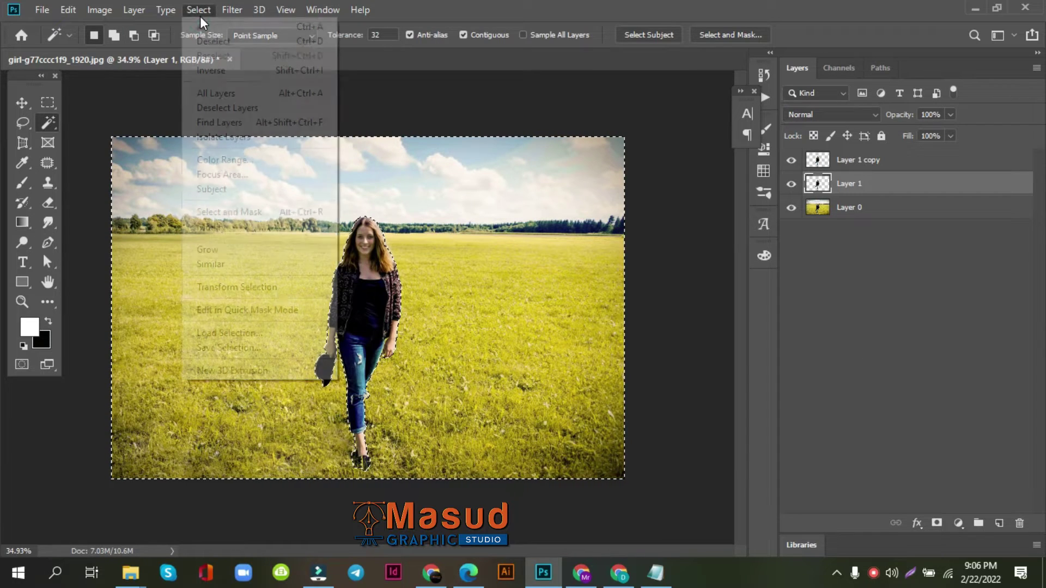
left_click(211, 70)
scroll(362, 263, "up", 2)
scroll(362, 263, "up", 4)
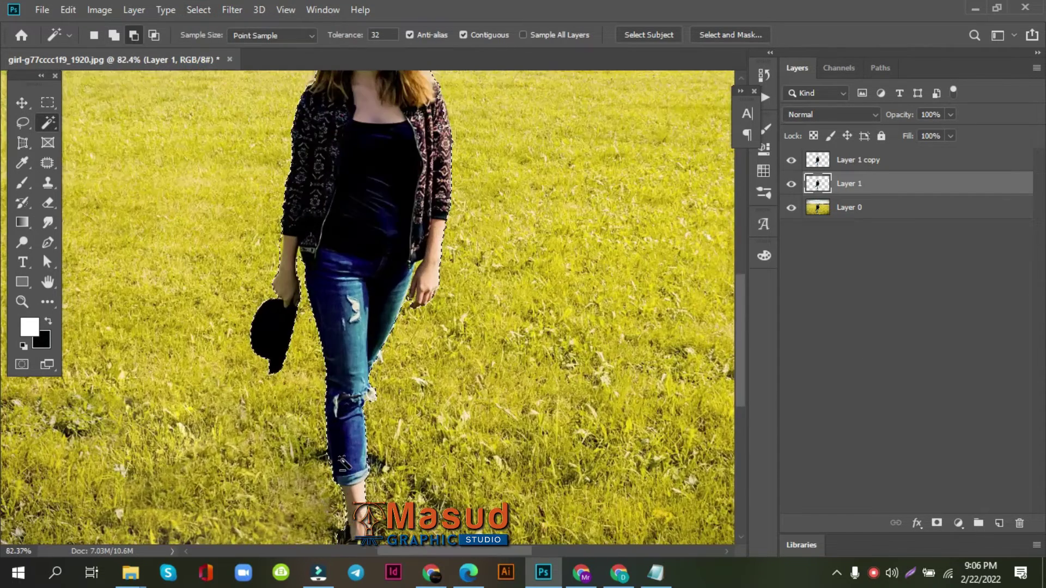
scroll(363, 263, "down", 2)
scroll(353, 334, "down", 2)
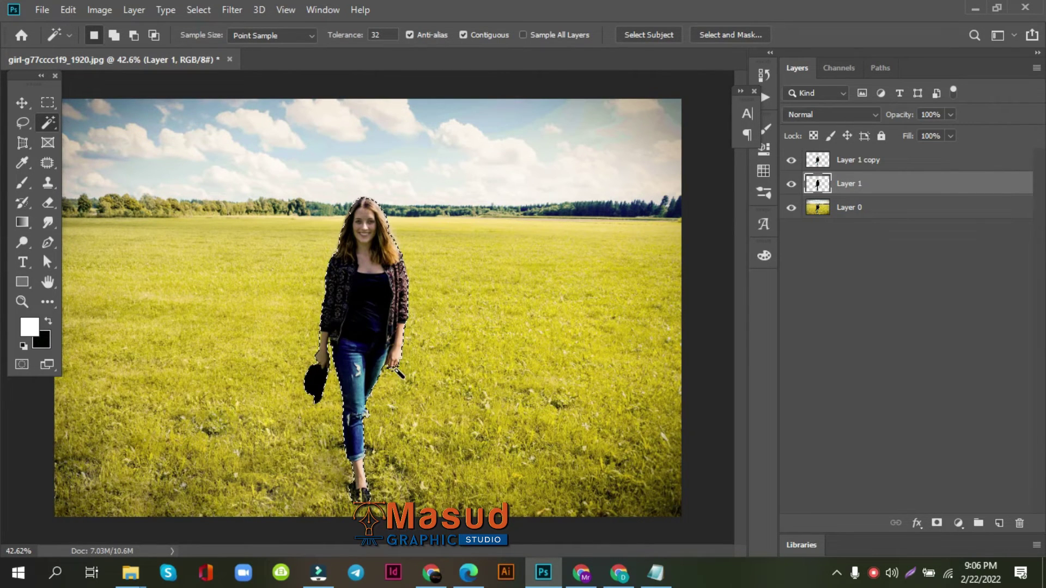
Step: With Layer 1 copy hidden, fill Layer 1's selection black, deselect, and reshow Layer 1 copy
left_click(792, 161)
left_click(791, 160)
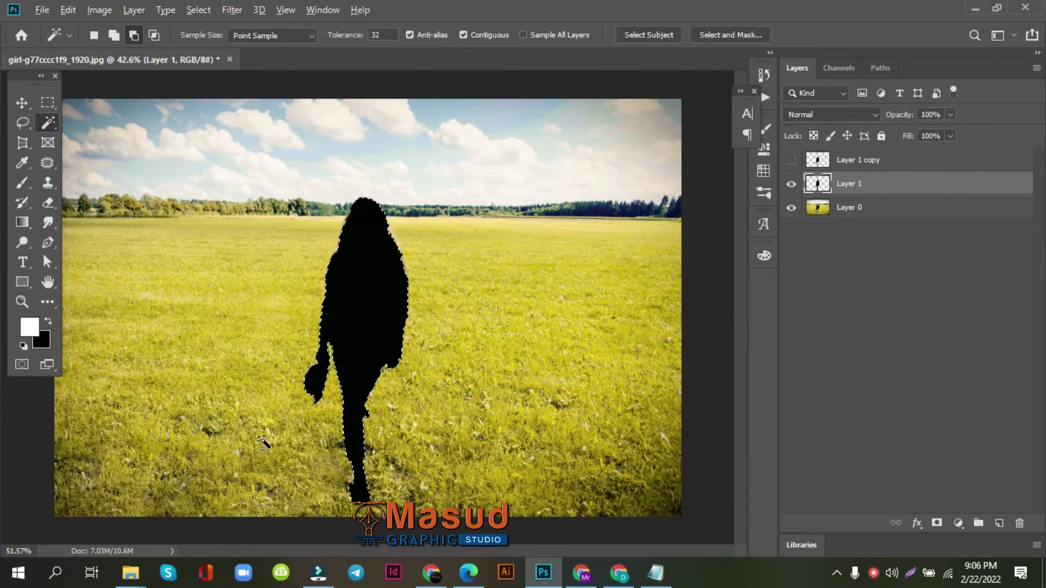
scroll(291, 402, "up", 2)
key("v")
scroll(284, 408, "down", 2)
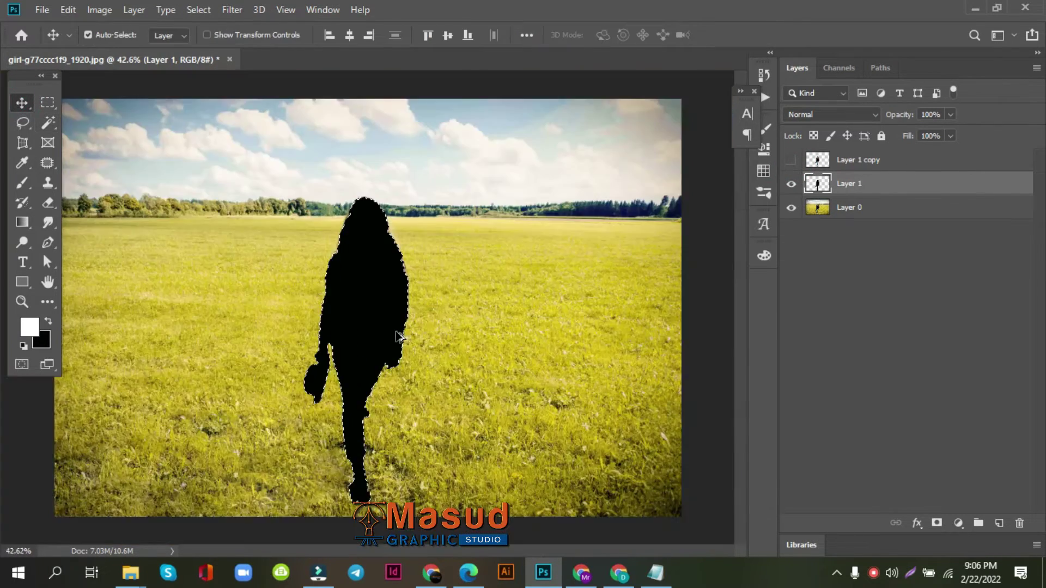
scroll(343, 461, "up", 2)
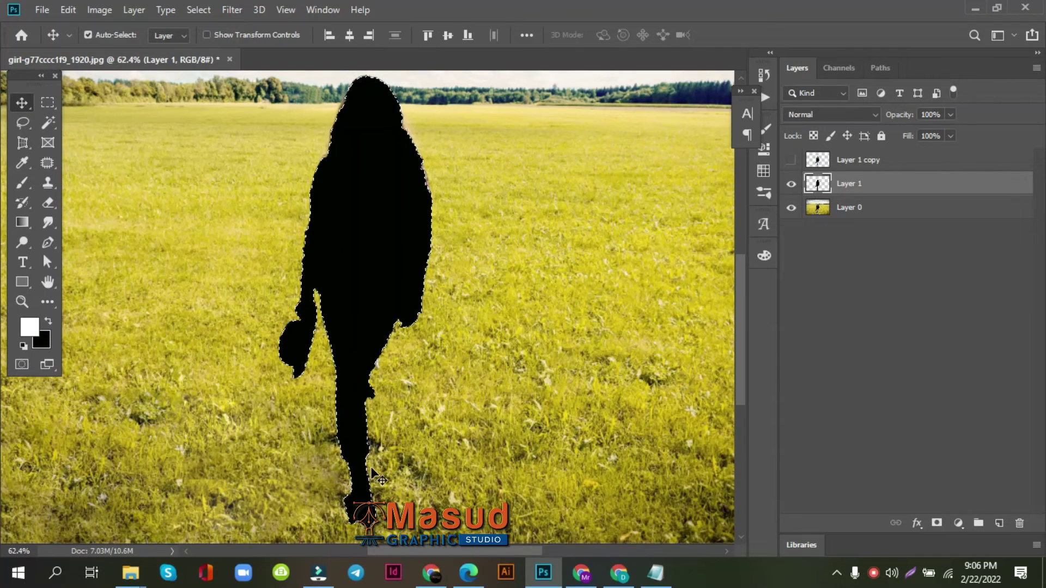
key("ctrl")
key("ctrl+d")
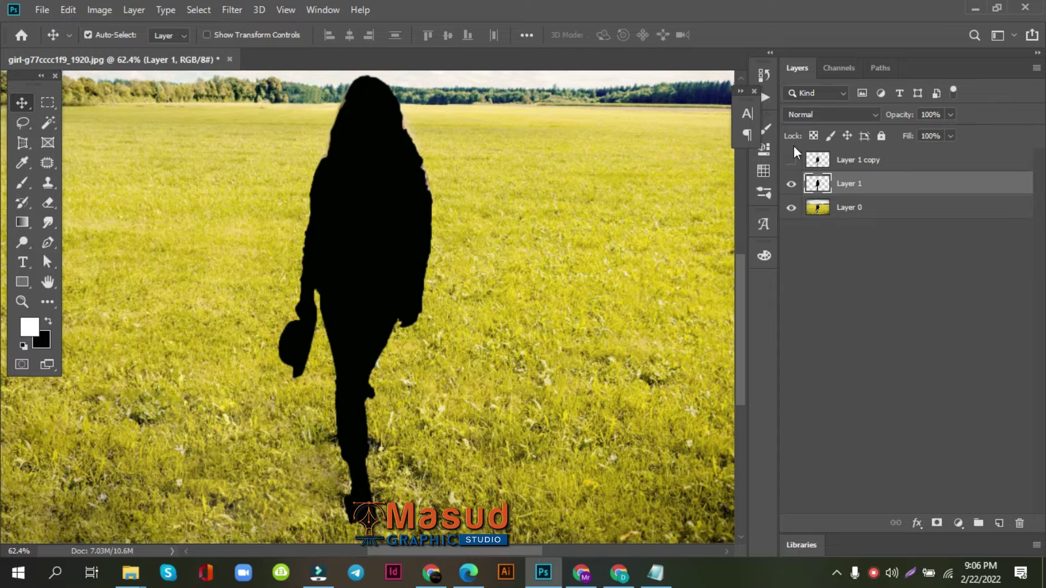
left_click(791, 160)
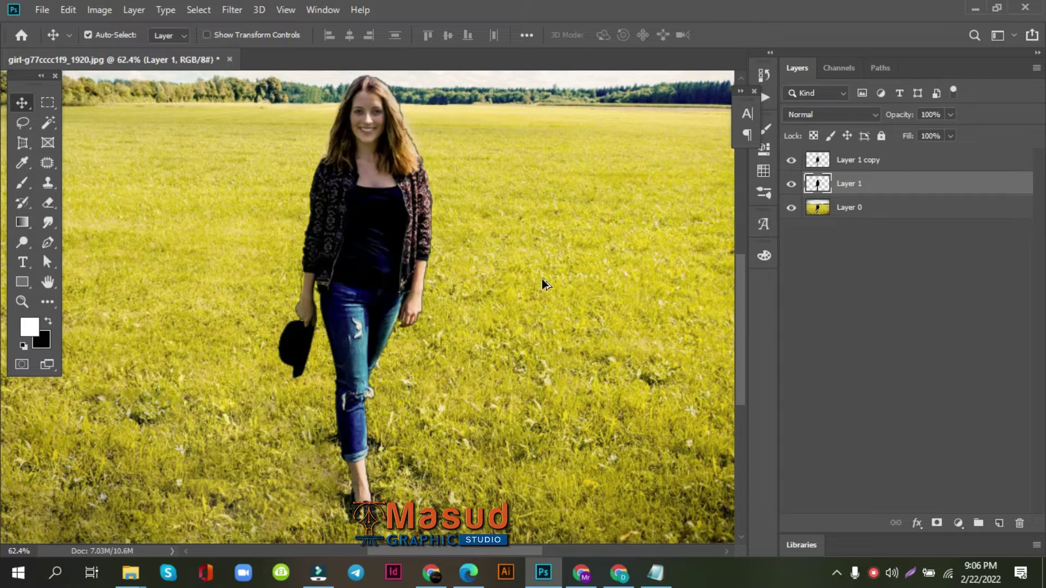
scroll(522, 301, "down", 1)
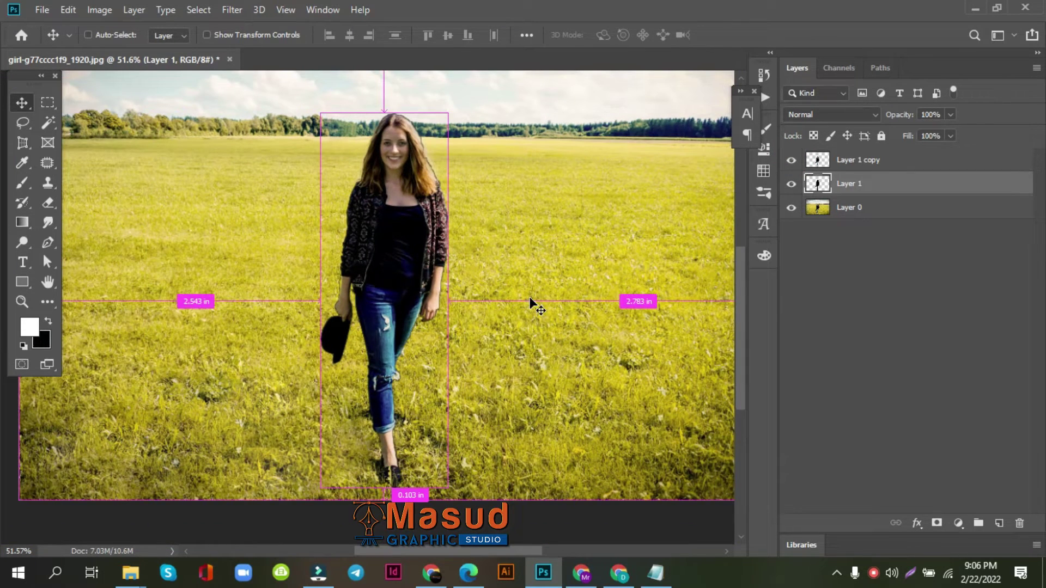
Step: Free-transform the black silhouette, rotating it diagonally down and left across the grass
key("ctrl+t")
left_click_drag(480, 114, 318, 101)
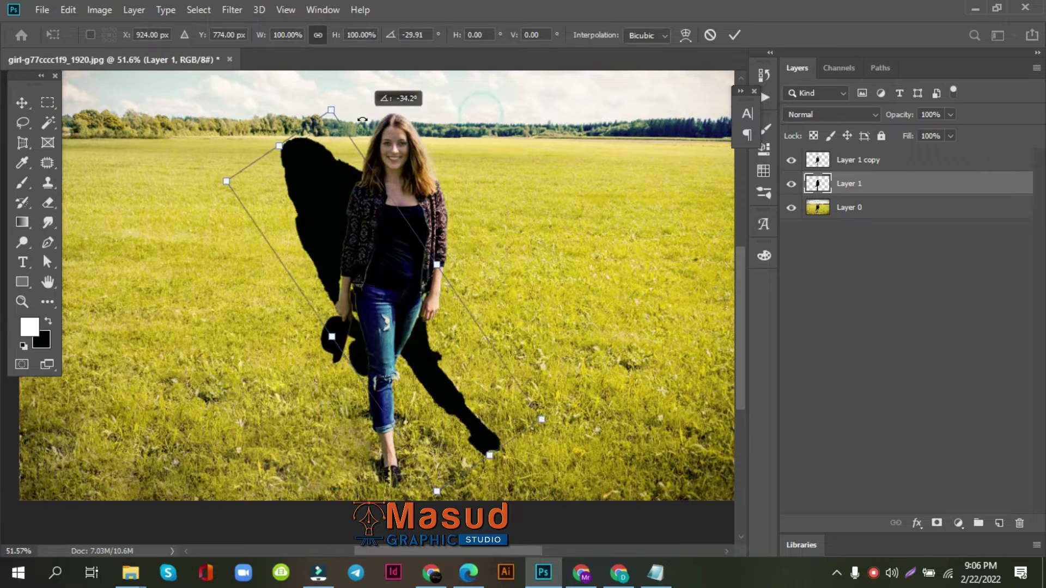
left_click_drag(249, 227, 139, 283)
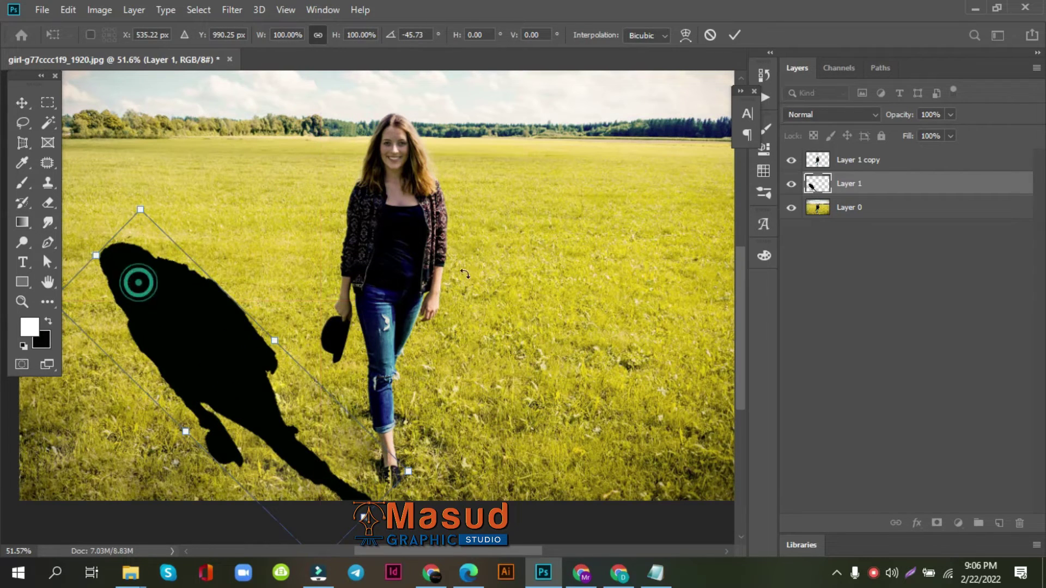
key("ctrl+0")
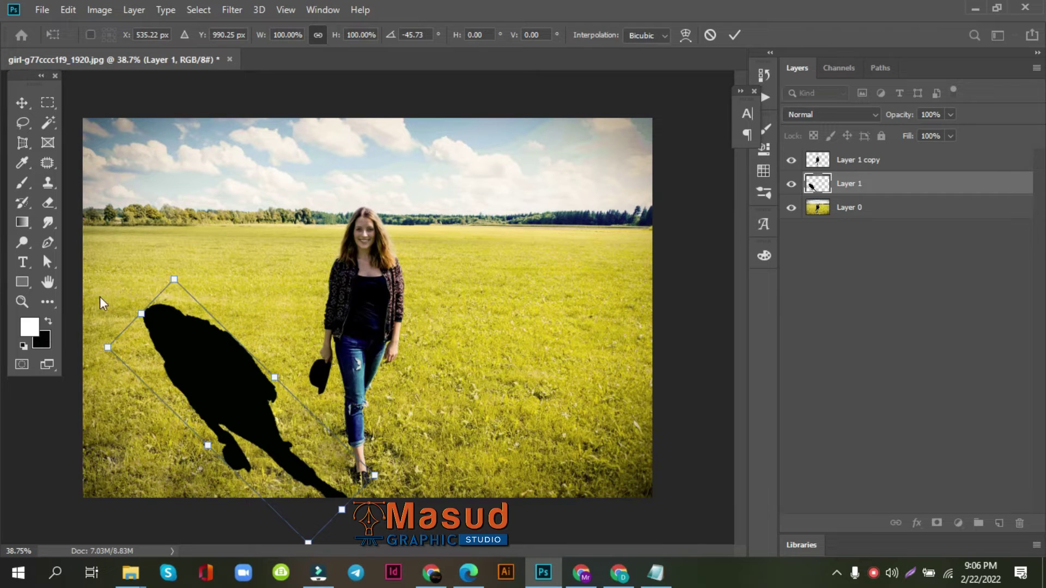
Step: Fine-tune the shadow's rotation to about -71.5° and nudge it against her feet
left_click_drag(98, 353, 100, 377)
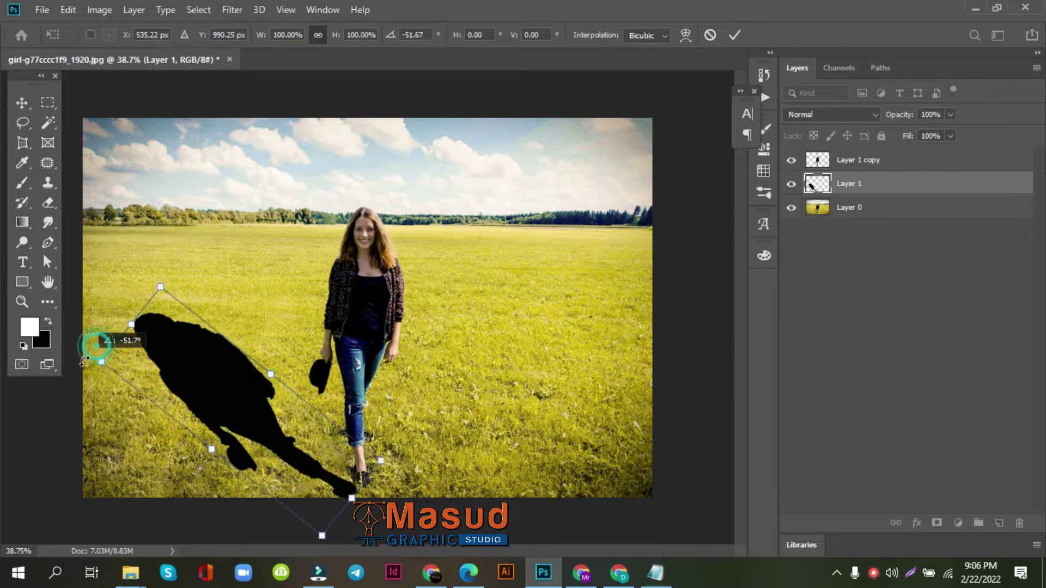
left_click_drag(200, 377, 188, 385)
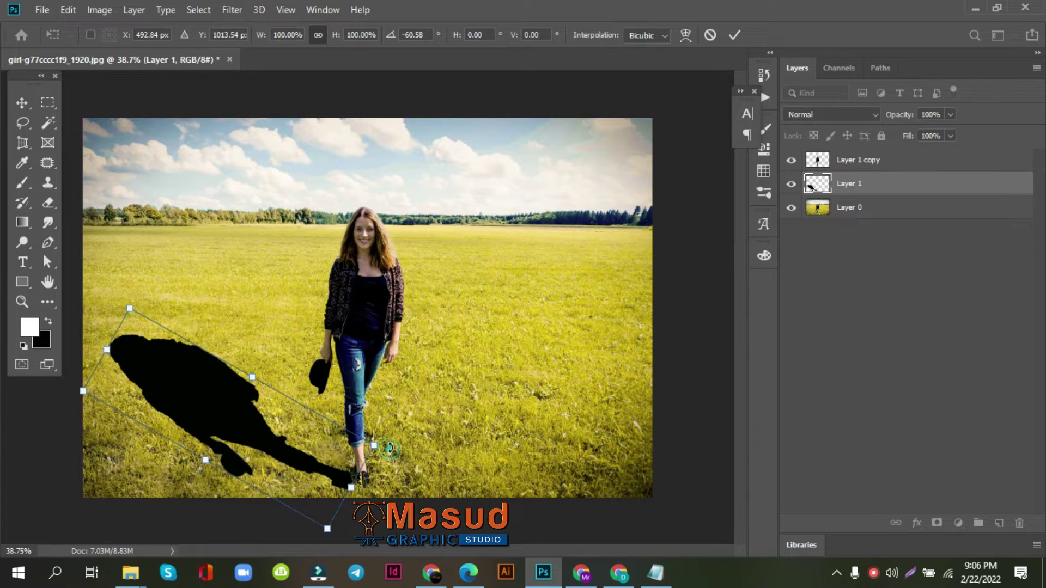
left_click_drag(389, 448, 396, 438)
left_click_drag(197, 357, 198, 367)
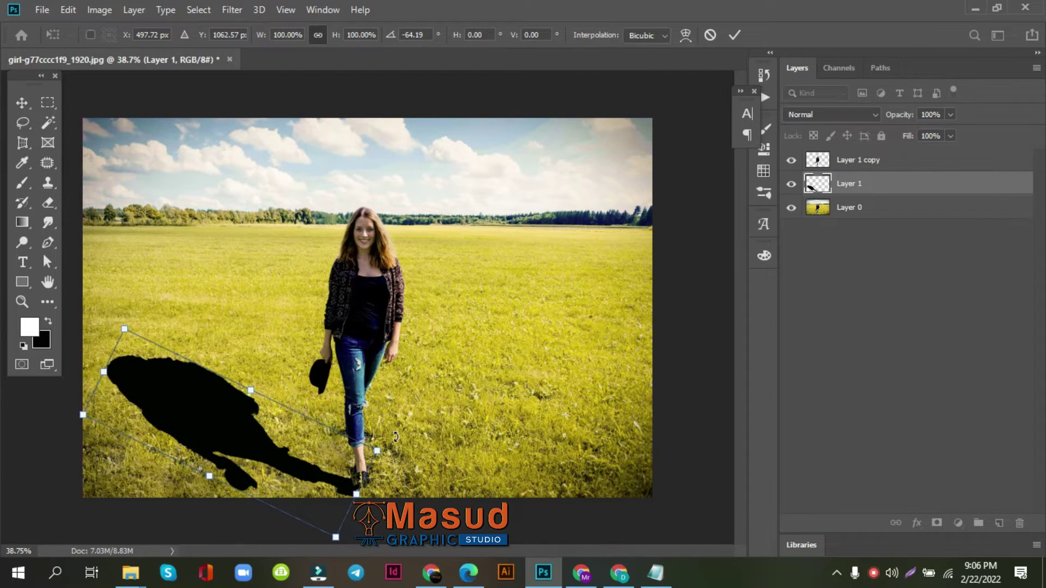
left_click_drag(396, 437, 393, 424)
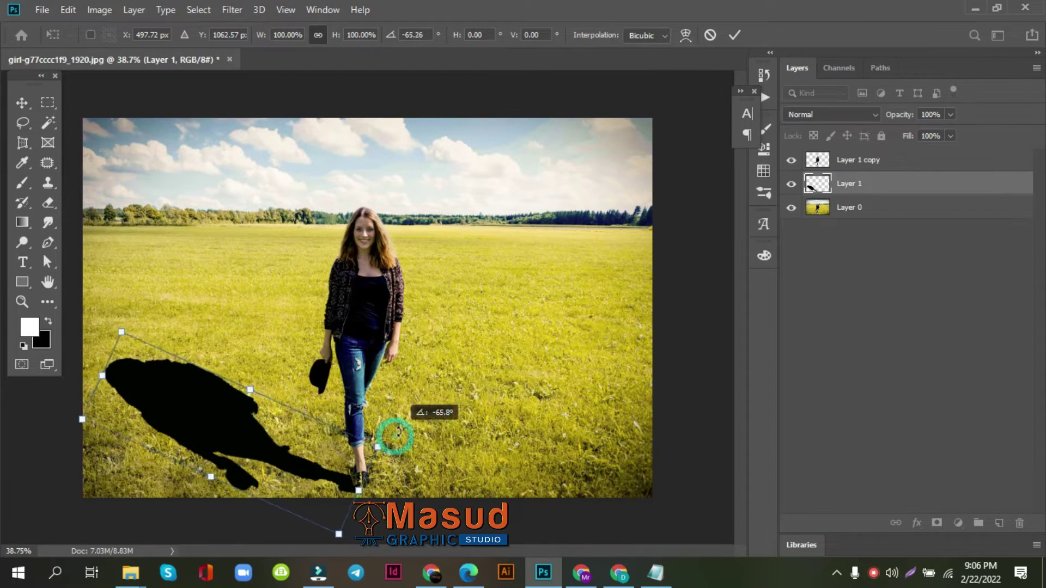
left_click(224, 401)
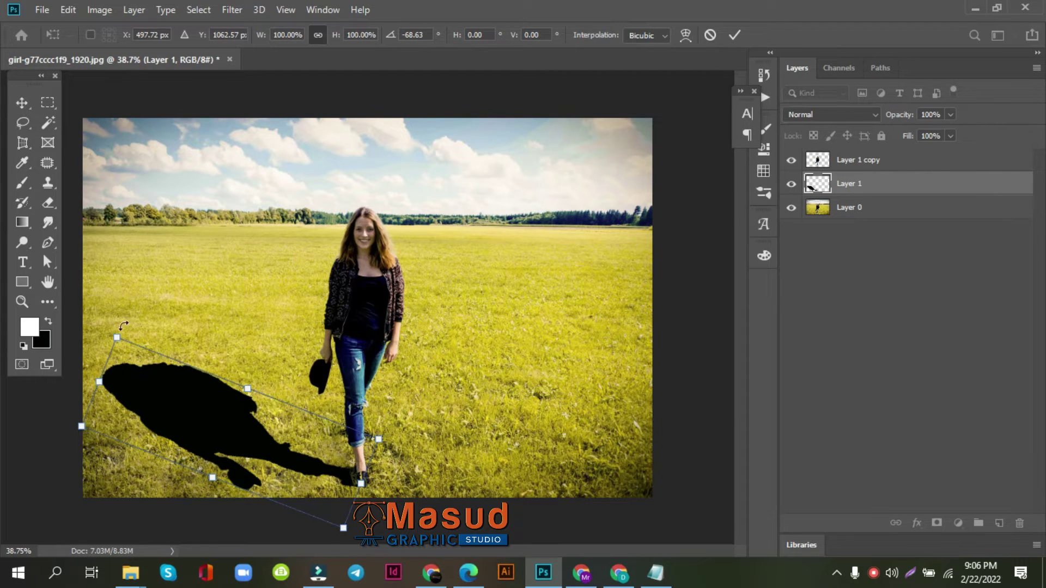
left_click_drag(114, 321, 111, 325)
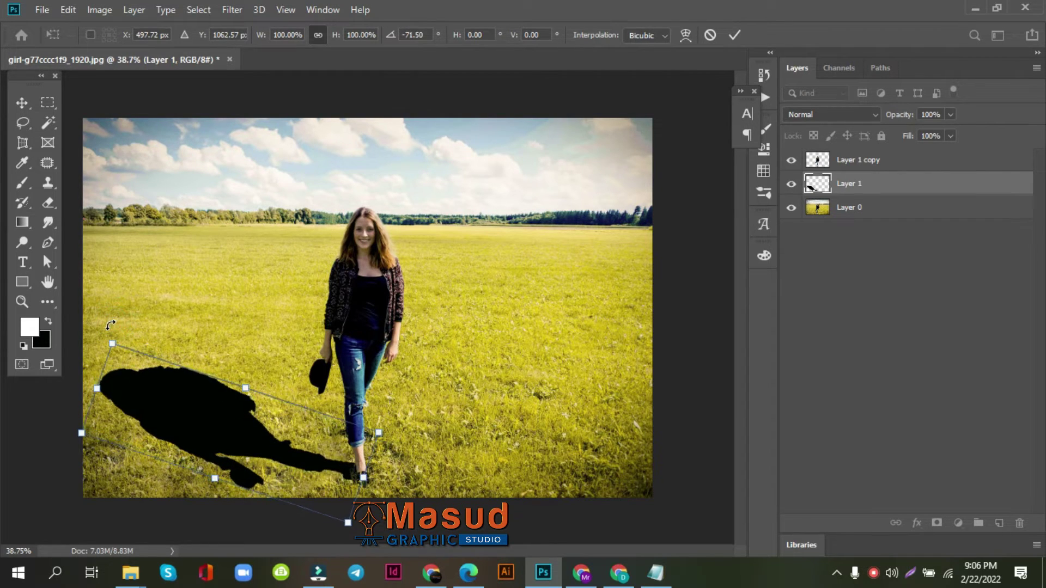
left_click_drag(172, 407, 169, 408)
Step: Distort the shadow's corners into a narrower, flatter shape along the grass and commit the transform
right_click(165, 407)
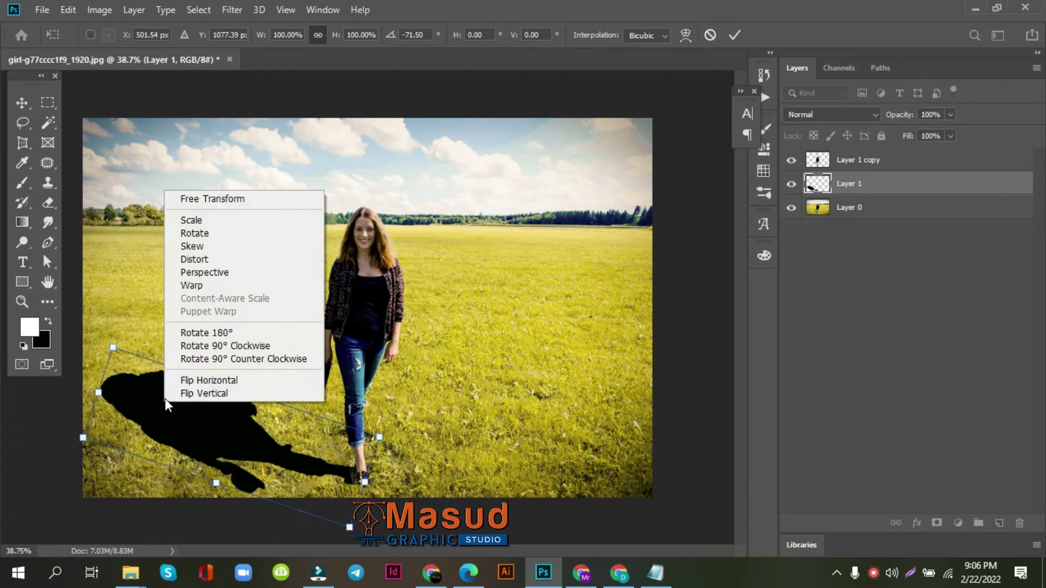
left_click(201, 260)
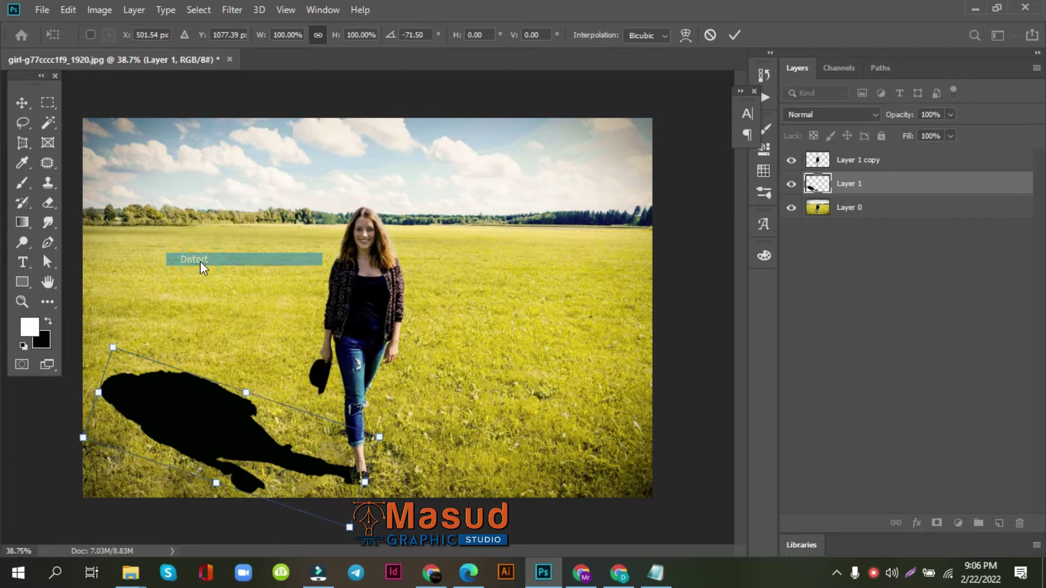
left_click_drag(113, 347, 118, 386)
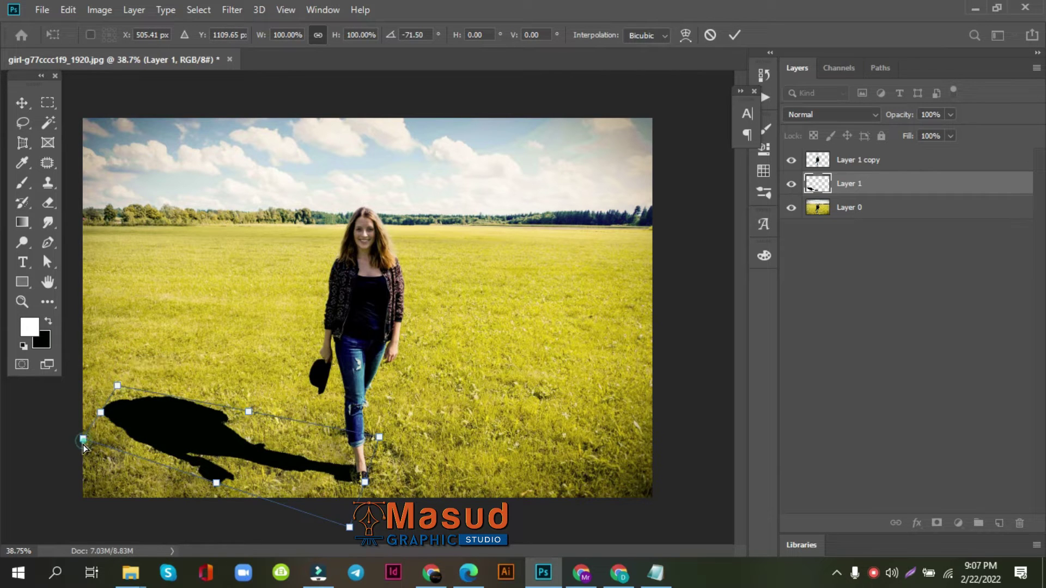
left_click_drag(83, 439, 77, 439)
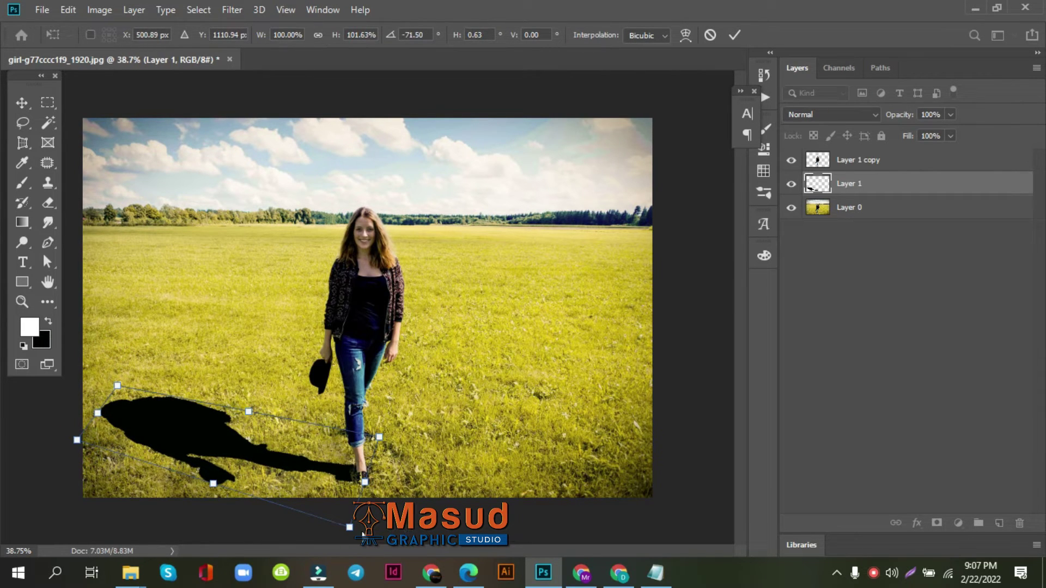
left_click_drag(349, 527, 352, 516)
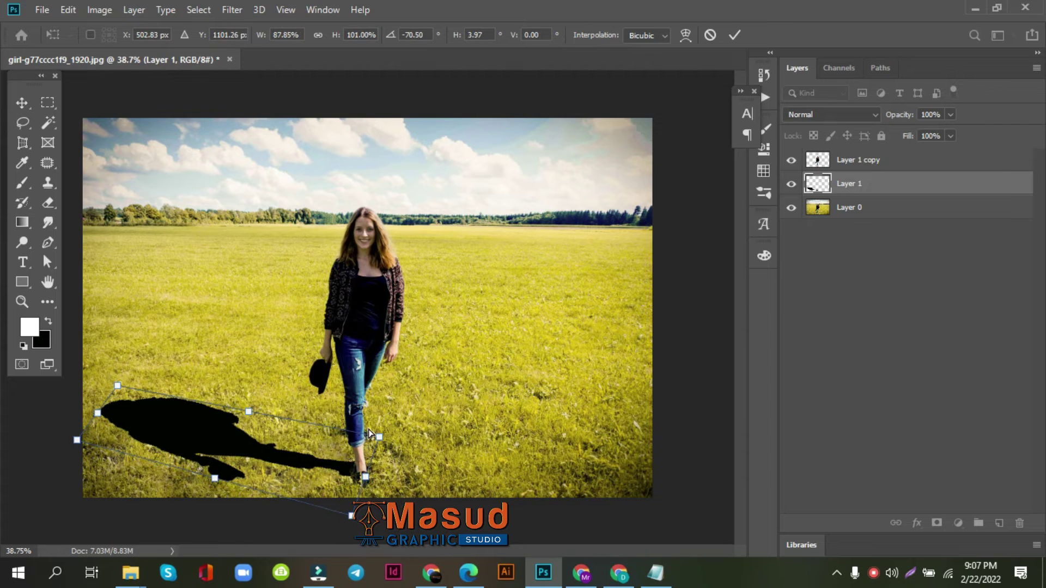
left_click_drag(379, 438, 372, 449)
left_click_drag(119, 386, 107, 384)
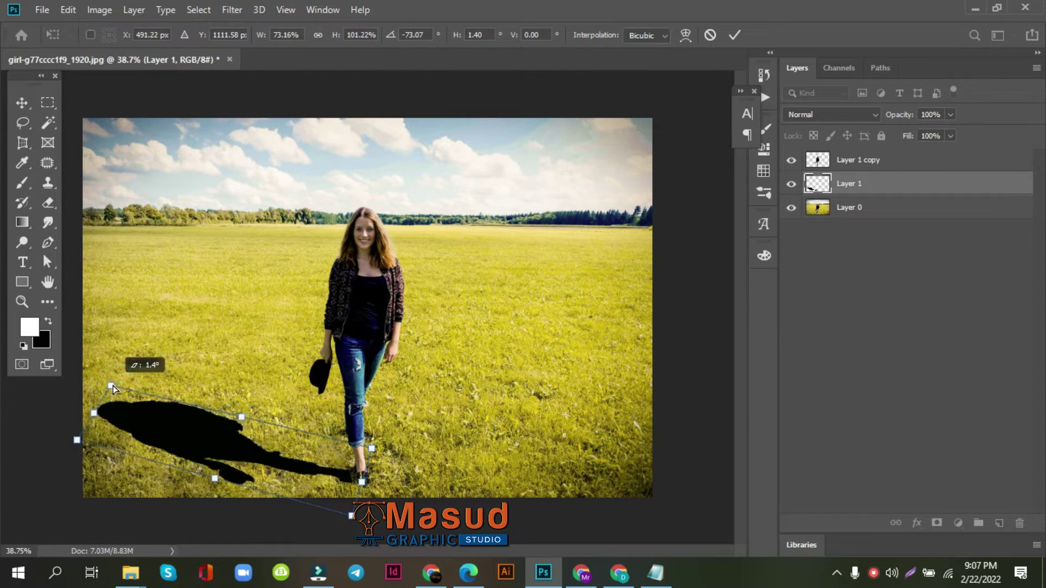
left_click(22, 103)
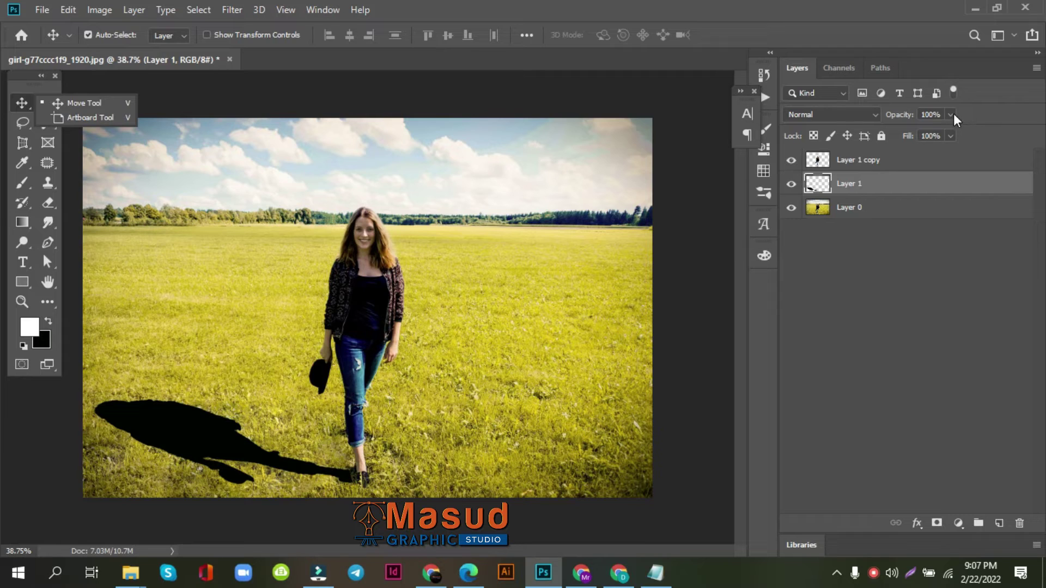
Step: Lower the shadow layer to 67% opacity and 77% fill
left_click(951, 115)
mouse_move(955, 131)
left_mouse_down()
mouse_move(916, 134)
mouse_move(926, 134)
left_mouse_up()
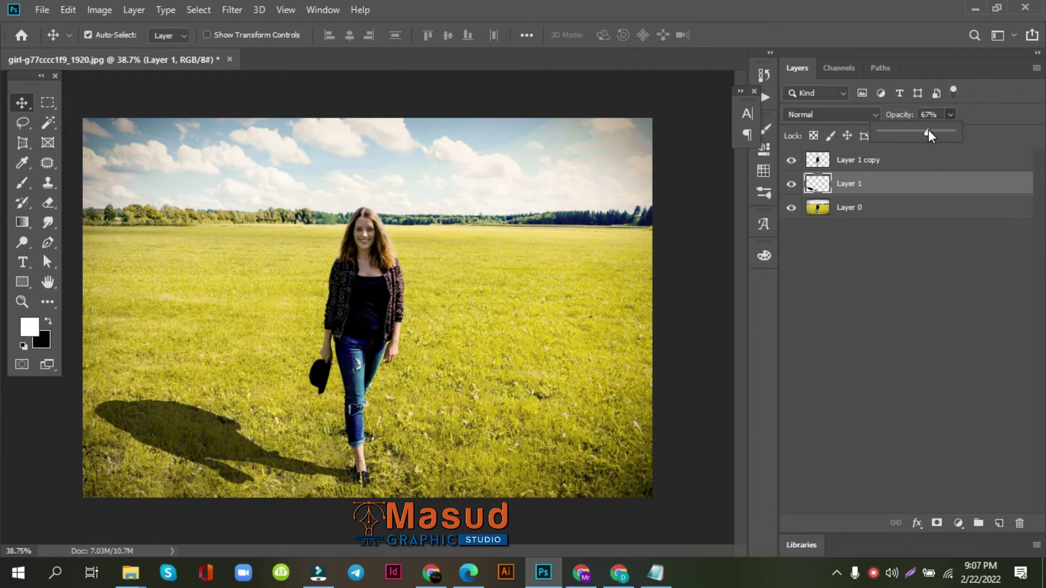
left_click(921, 188)
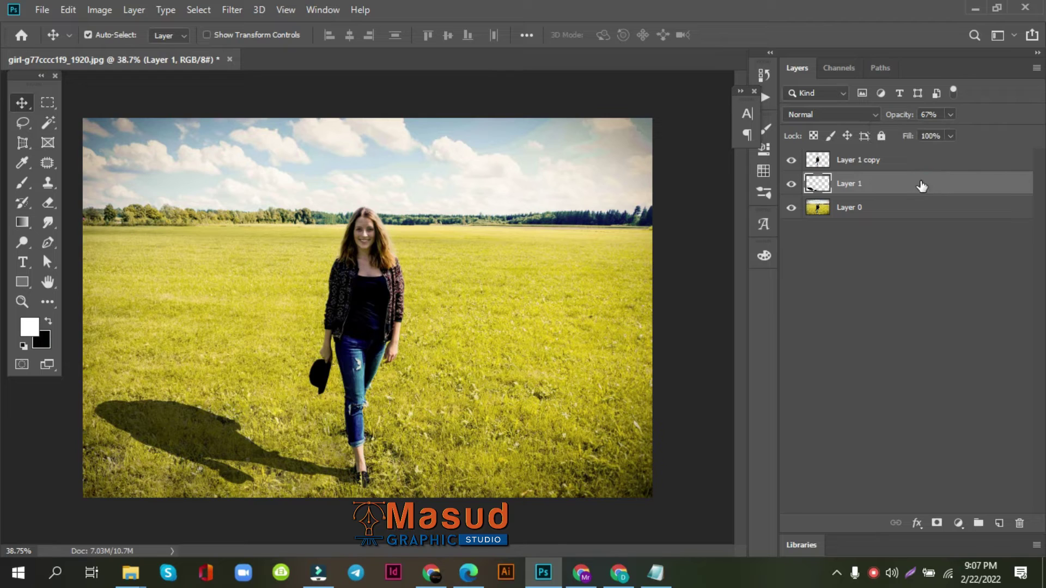
left_click(950, 136)
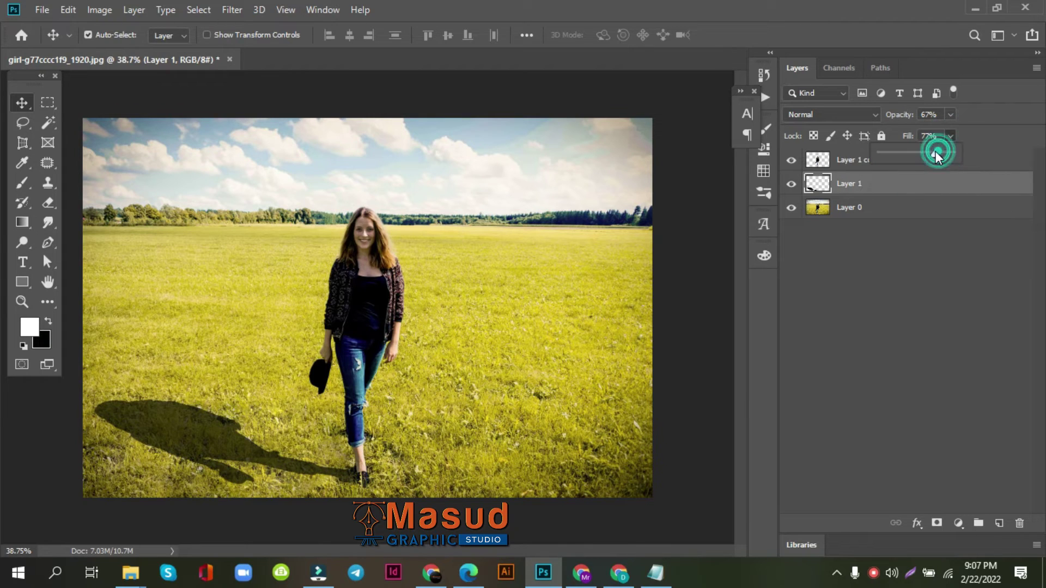
left_click_drag(942, 154, 935, 151)
left_click(911, 188)
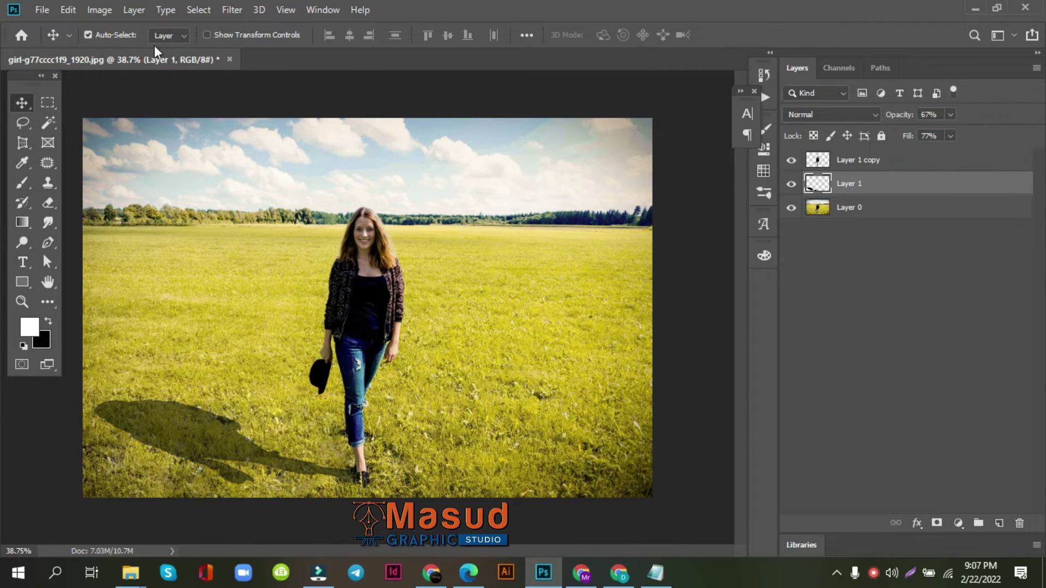
scroll(271, 403, "up", 2)
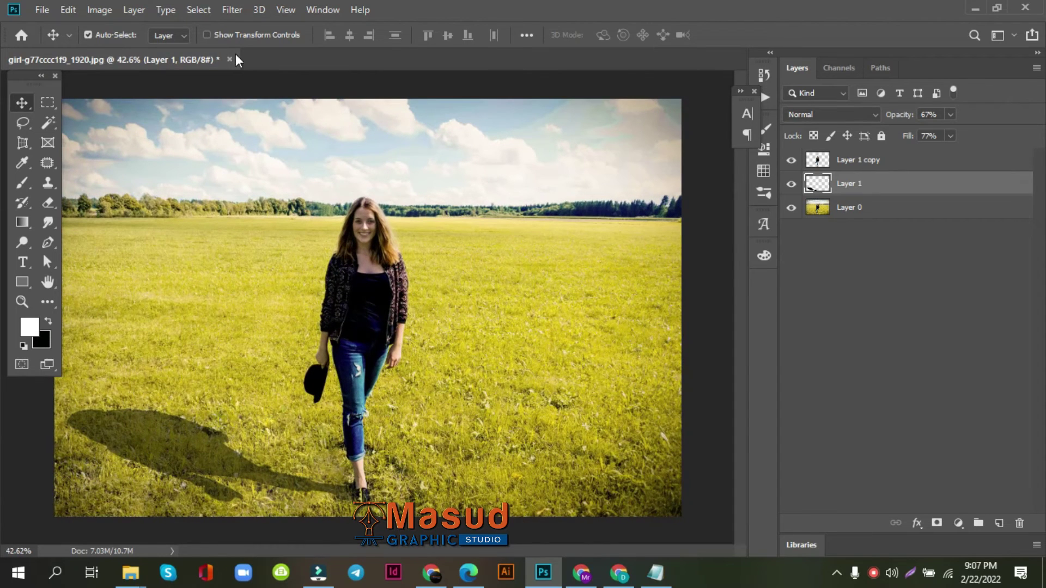
Step: Apply a 12.5-pixel Gaussian Blur to the shadow
left_click(227, 12)
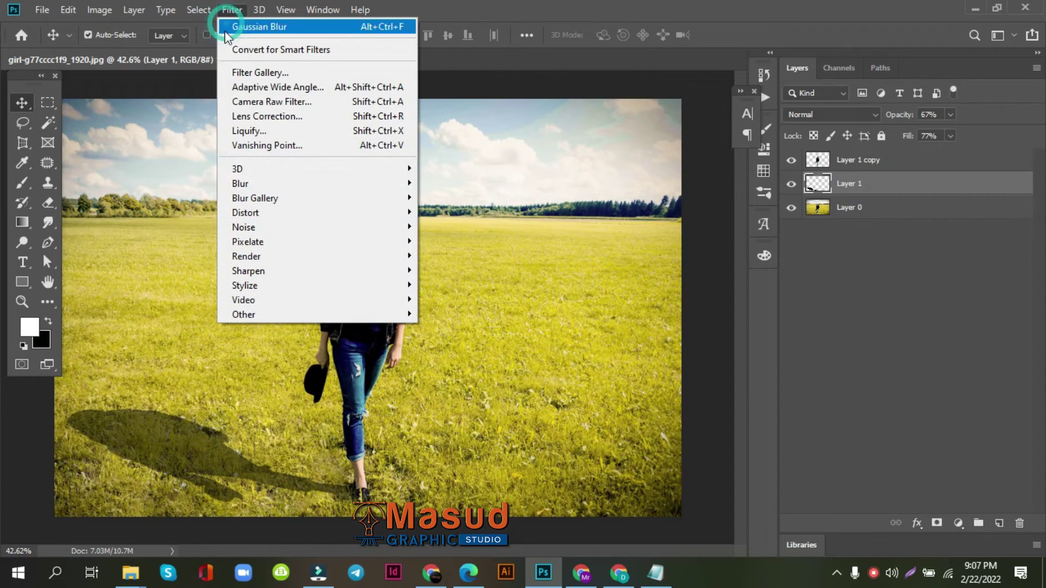
left_click(253, 182)
left_click(464, 242)
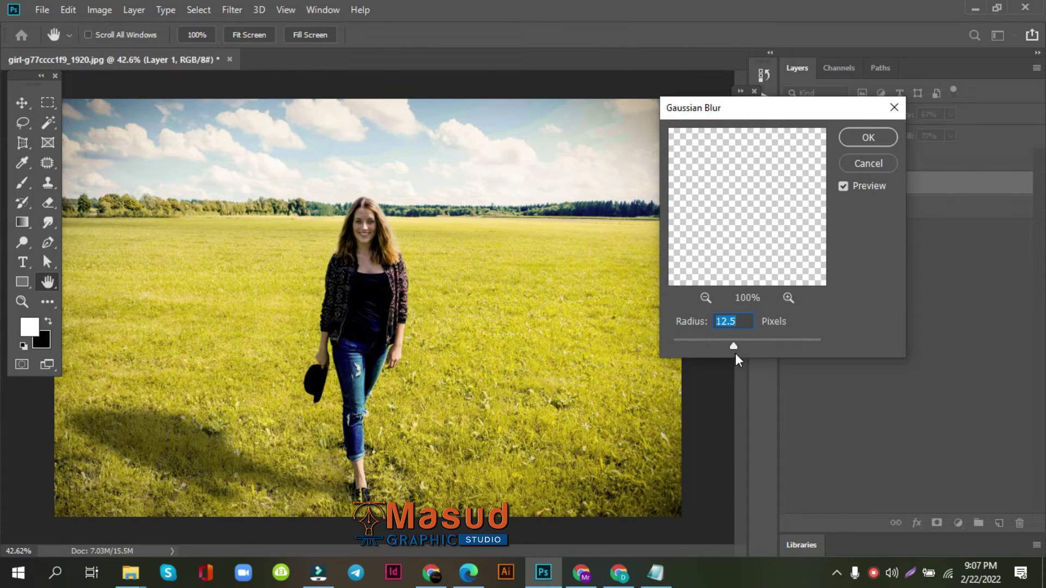
left_click(850, 137)
Step: Switch back to the Move tool and make Layer 1 copy the active layer
left_click(22, 102)
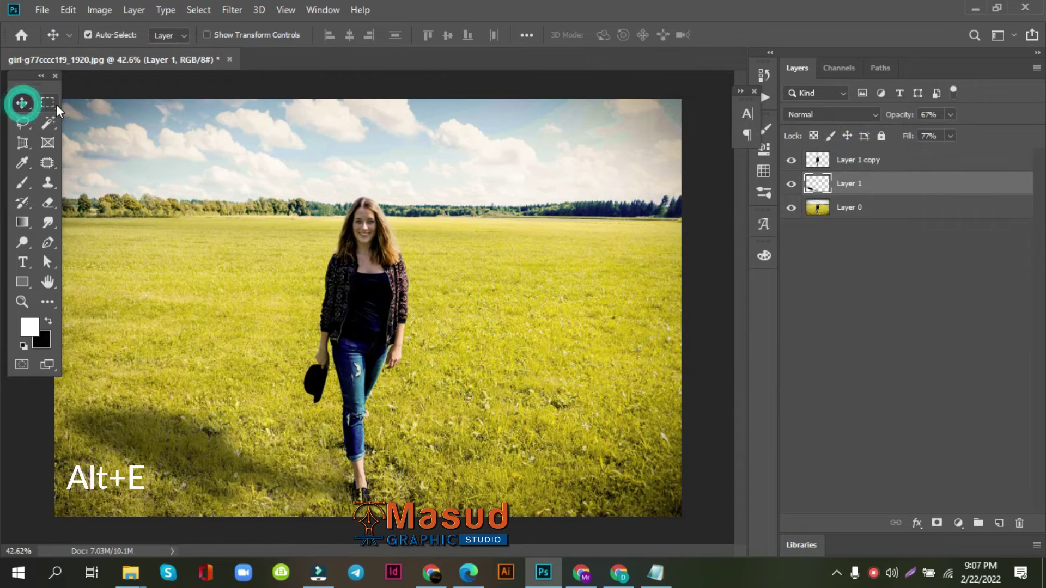
key("ctrl+shift+alt+e")
left_click(859, 161)
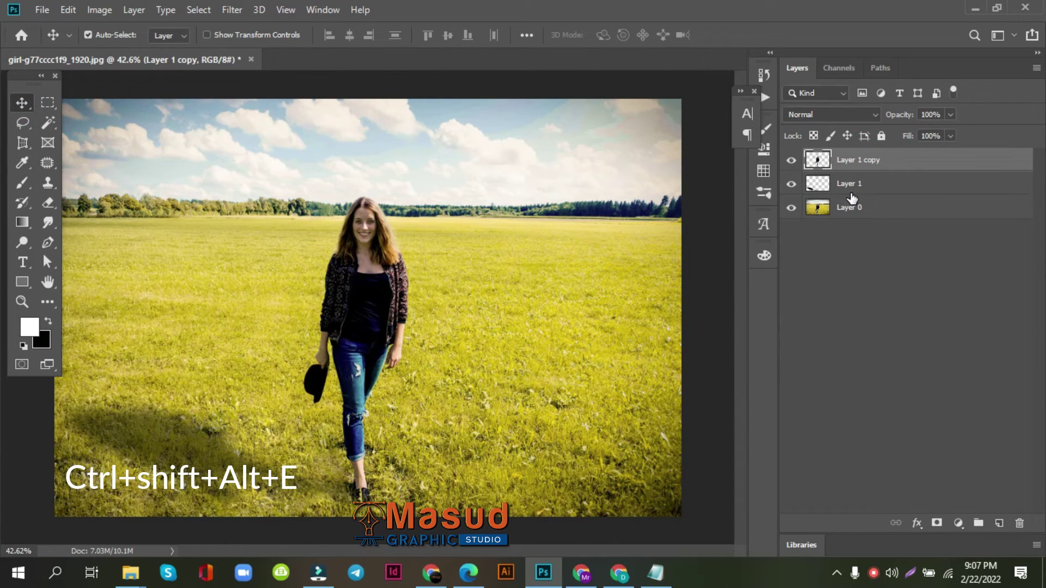
Step: Stamp all visible layers into a new merged Layer 2 and hide the layers below it
key("ctrl+shift+alt+e")
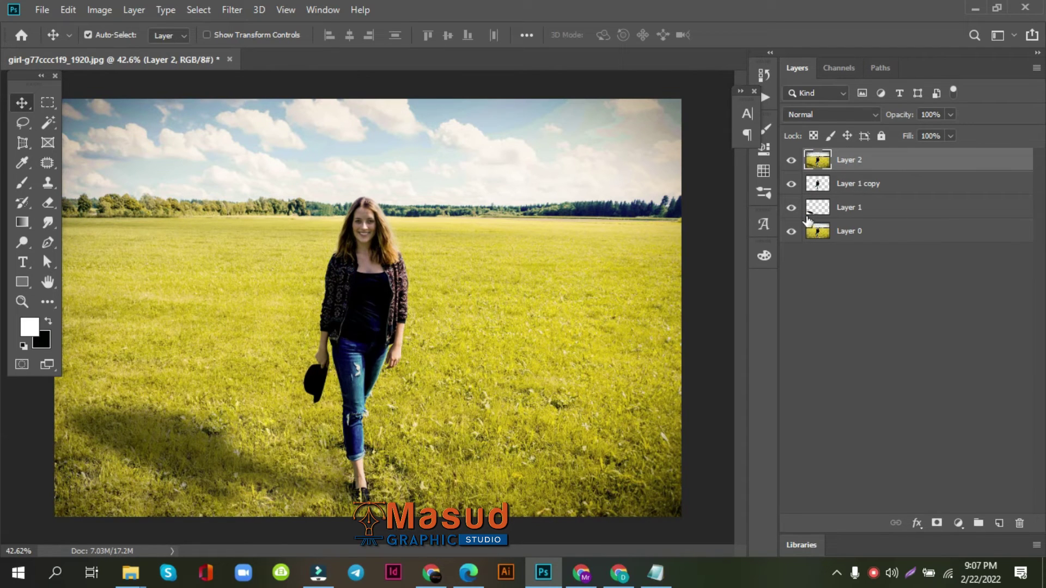
left_click_drag(791, 231, 791, 191)
scroll(594, 329, "down", 2)
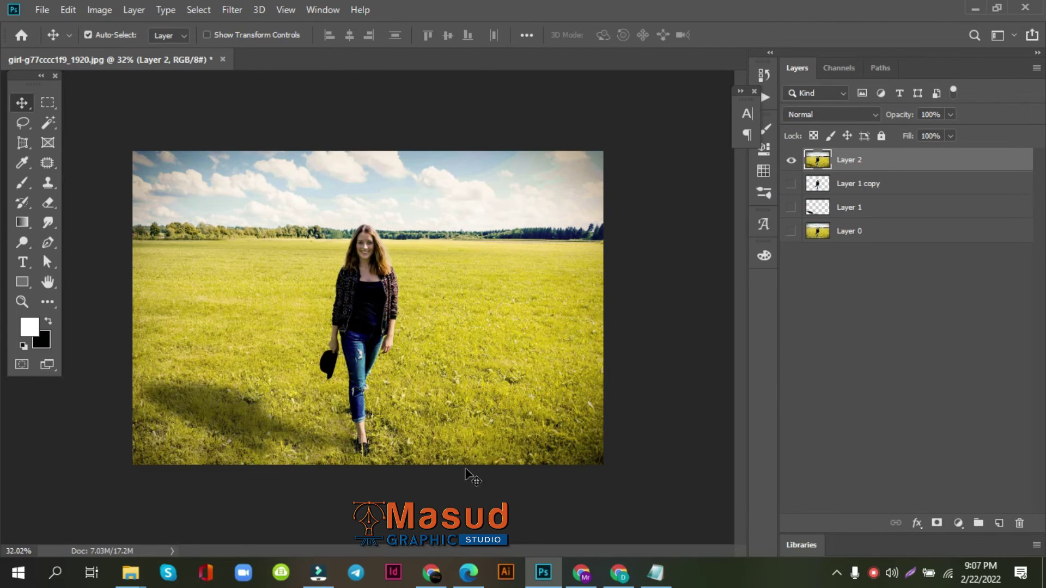
scroll(296, 479, "up", 1)
scroll(311, 429, "up", 1)
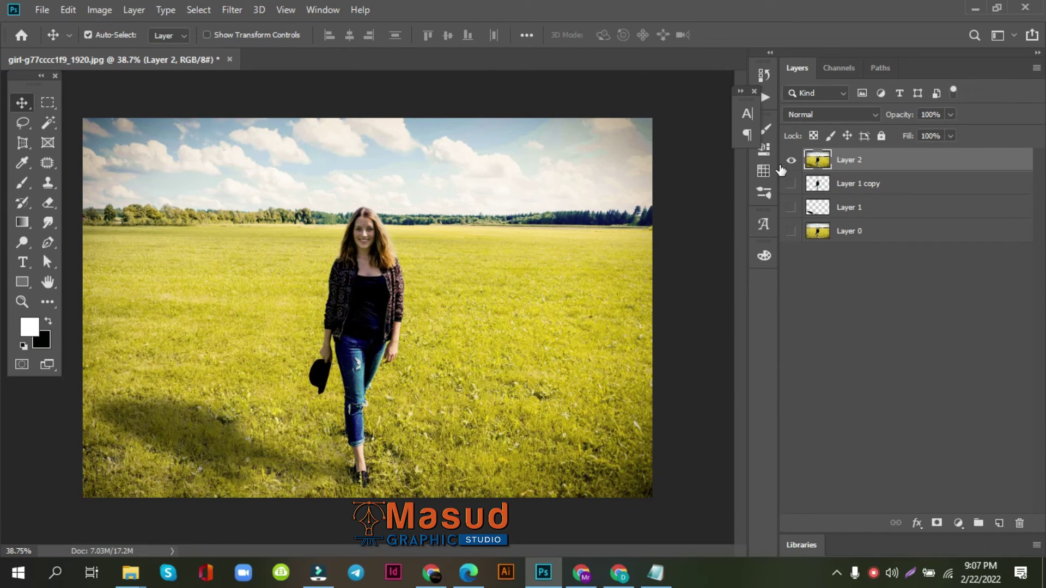
Step: Toggle Layer 2 and Layer 0 visibility to compare the image before and after the shadow
left_click(790, 159)
left_click(791, 233)
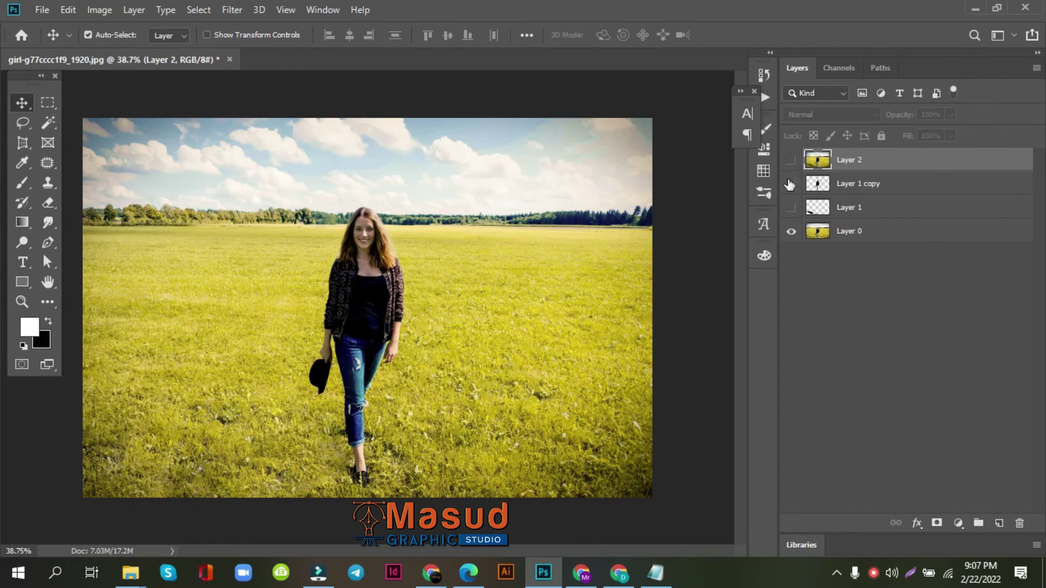
left_click(791, 160)
left_click(791, 159)
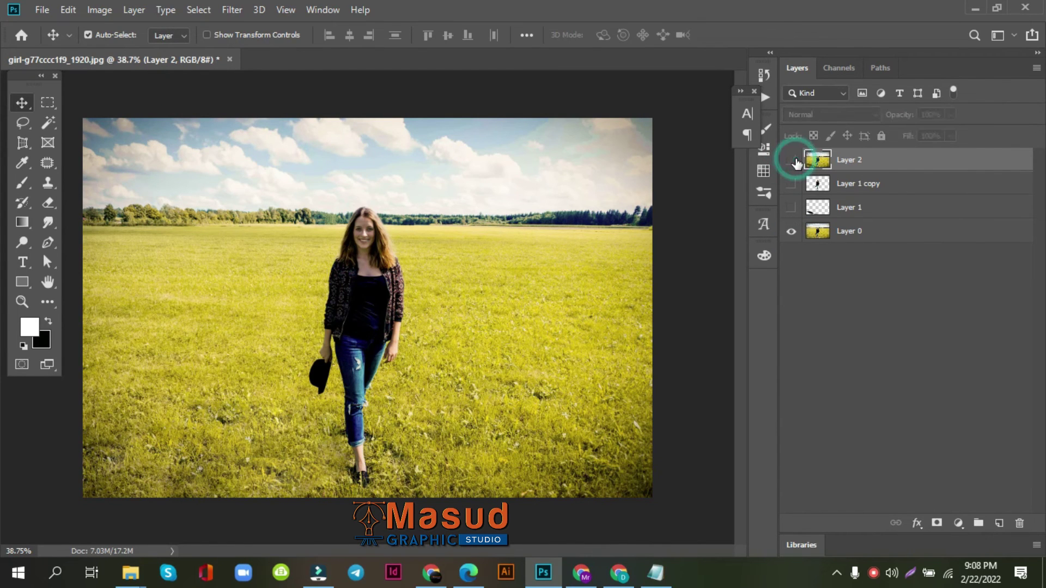
left_click(791, 160)
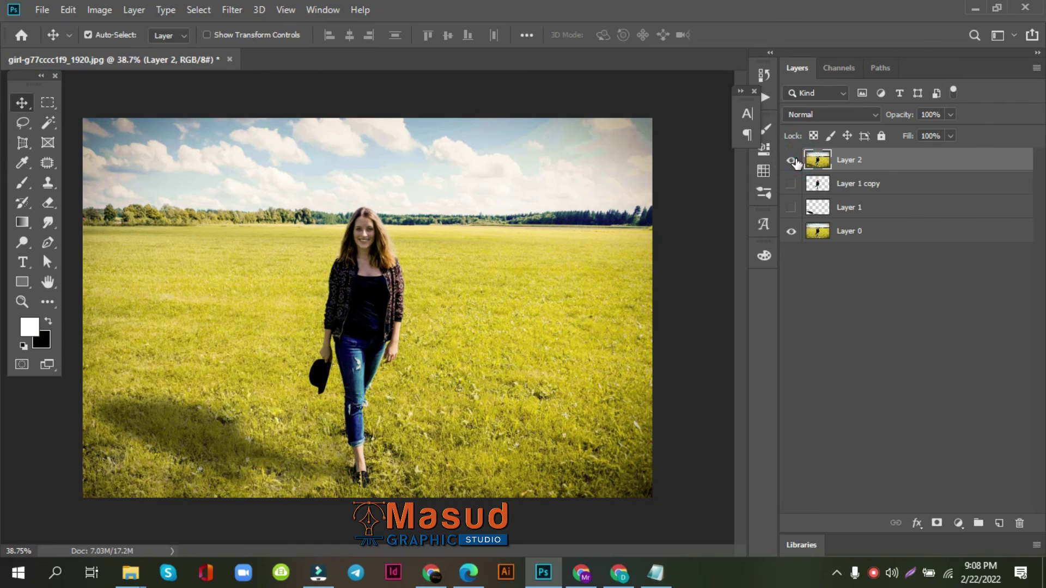
scroll(301, 408, "down", 3)
scroll(302, 408, "up", 4)
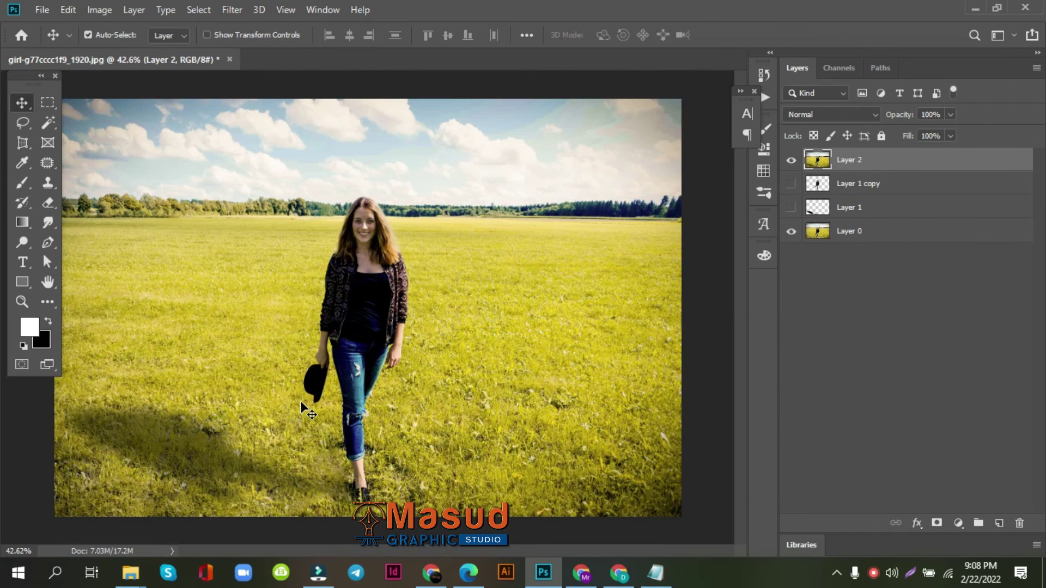